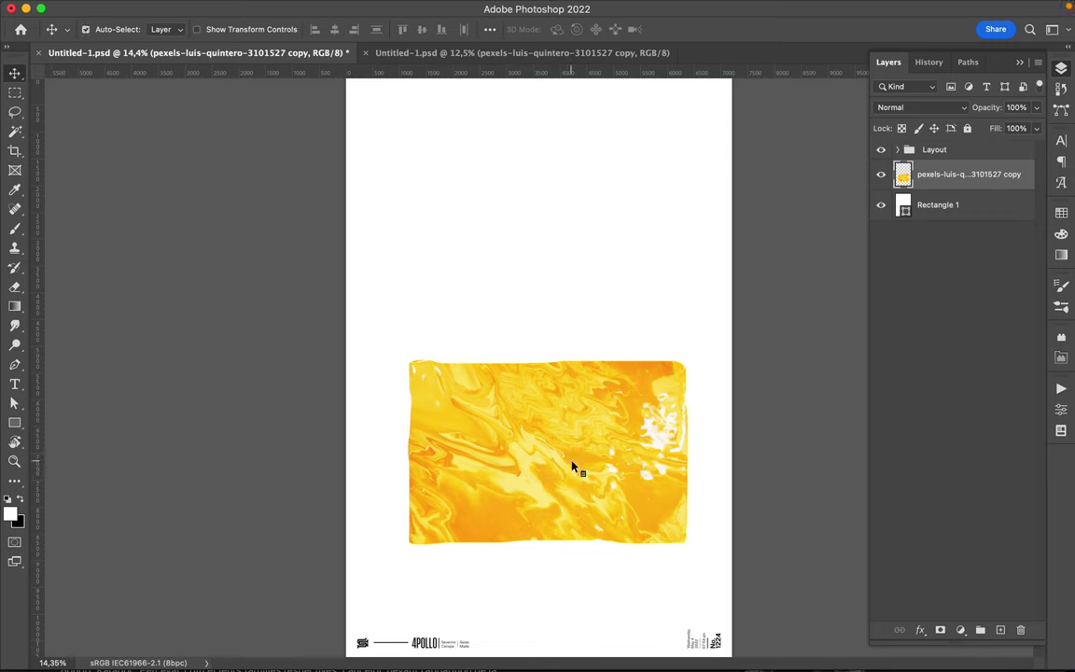
Tilt the yellow texture about 30 degrees and move it toward the upper left.
drag(676, 355, 597, 269)
key(Return)
mouse_move(572, 368)
mouse_down()
mouse_move(572, 271)
mouse_move(518, 206)
mouse_move(416, 239)
mouse_move(478, 281)
mouse_move(471, 240)
mouse_move(614, 423)
mouse_up()
Duplicate the texture, rotate the copy about 75°, shrink it and place it at the lower-right page edge.
key(ctrl+alt+t)
drag(549, 314, 734, 403)
drag(495, 644, 583, 509)
key(Return)
drag(629, 437, 677, 497)
key(ctrl+t)
drag(600, 400, 602, 379)
key(Return)
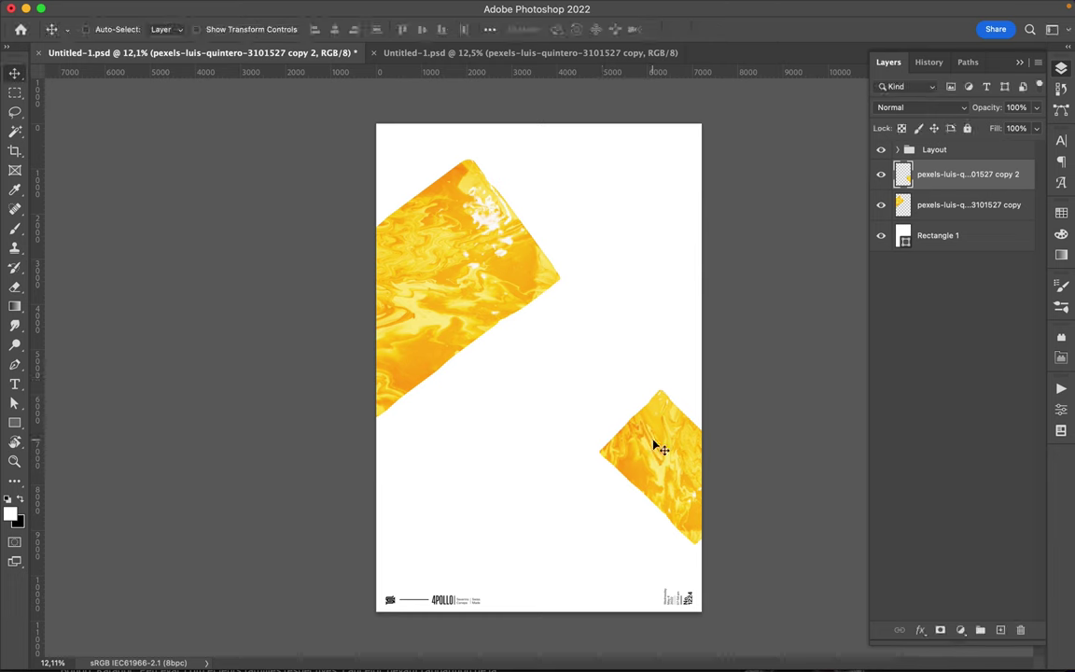
drag(656, 448, 667, 458)
Add two new empty layers and move Layer 2 just above Rectangle 1.
key(b)
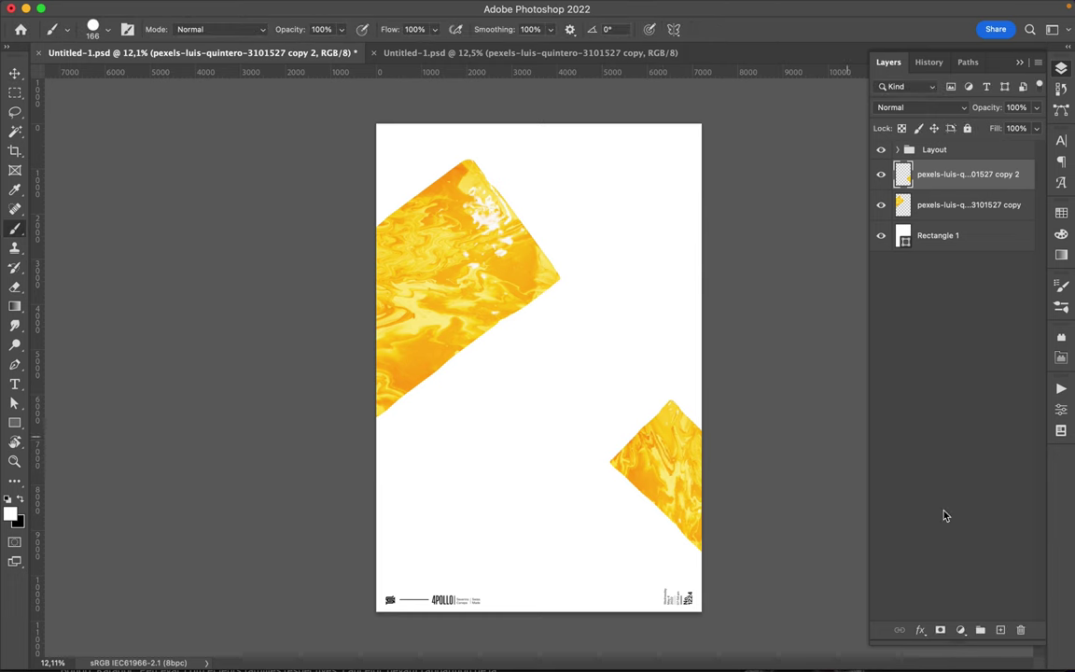
click(1001, 630)
click(1000, 629)
drag(961, 155, 978, 280)
Pick blue from the Swatches and paint two thick Hard Round strokes across the middle and lower right.
right_click(608, 418)
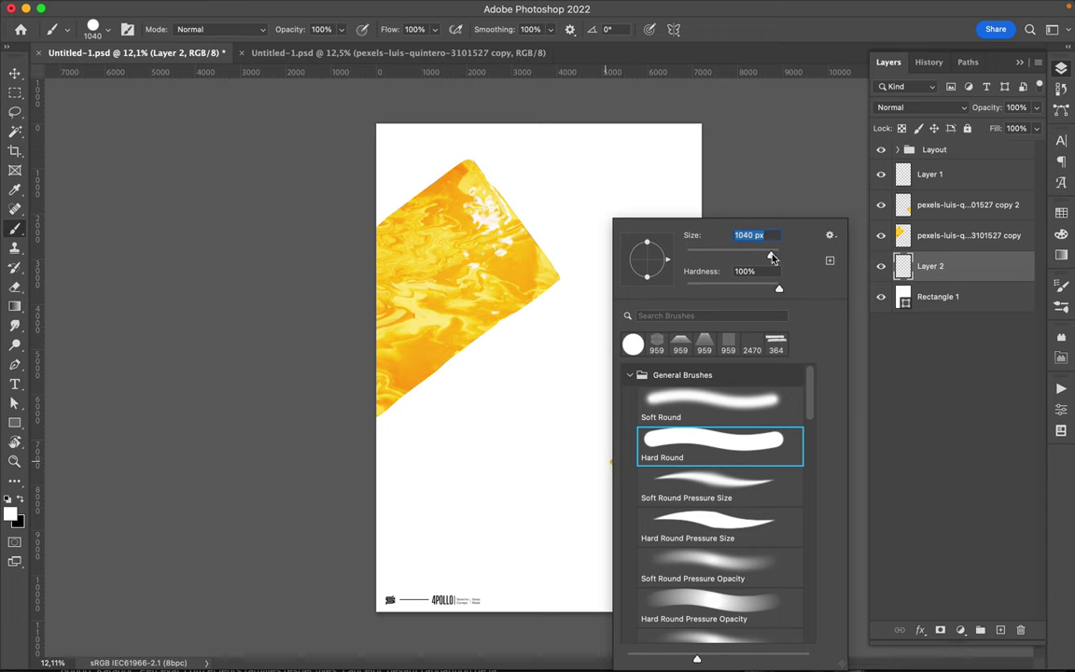
click(359, 448)
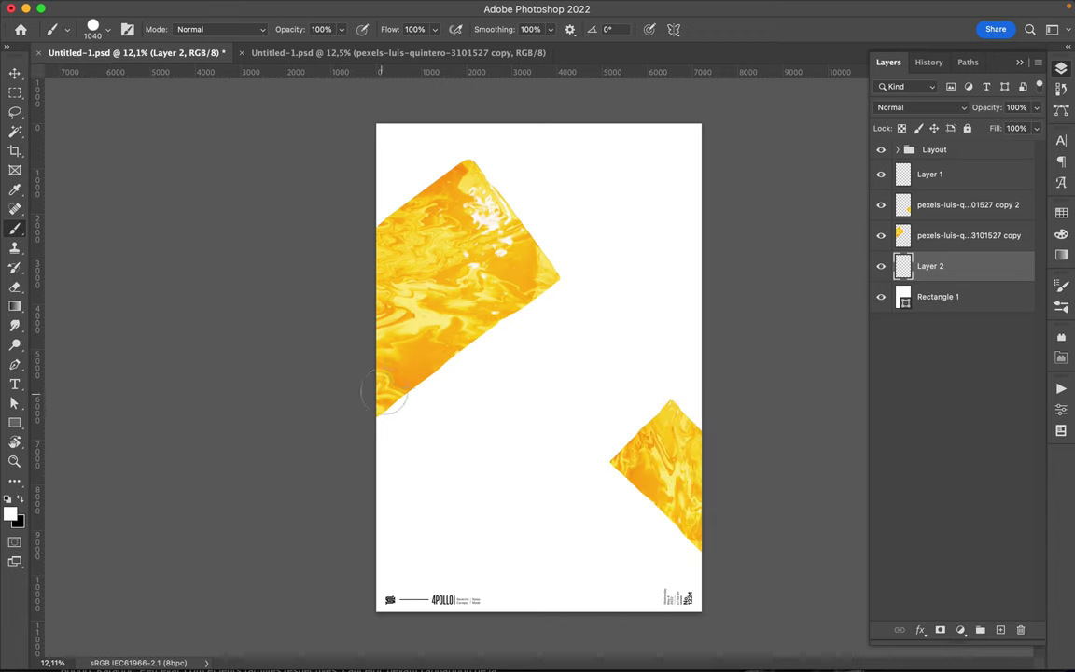
right_click(416, 364)
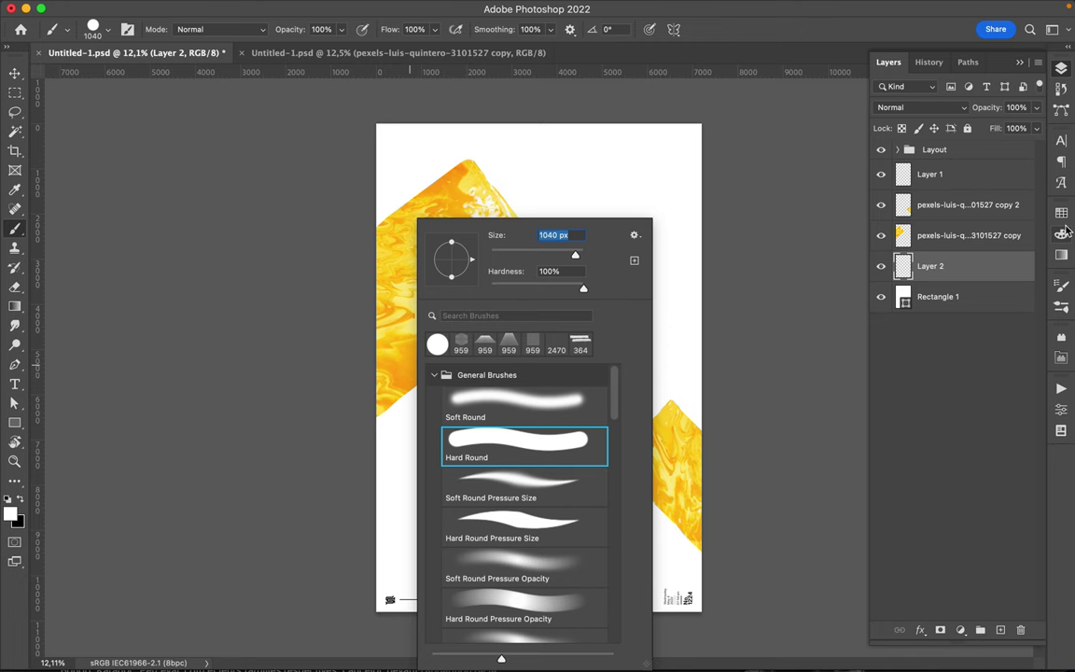
click(1061, 224)
click(883, 251)
drag(359, 434, 578, 312)
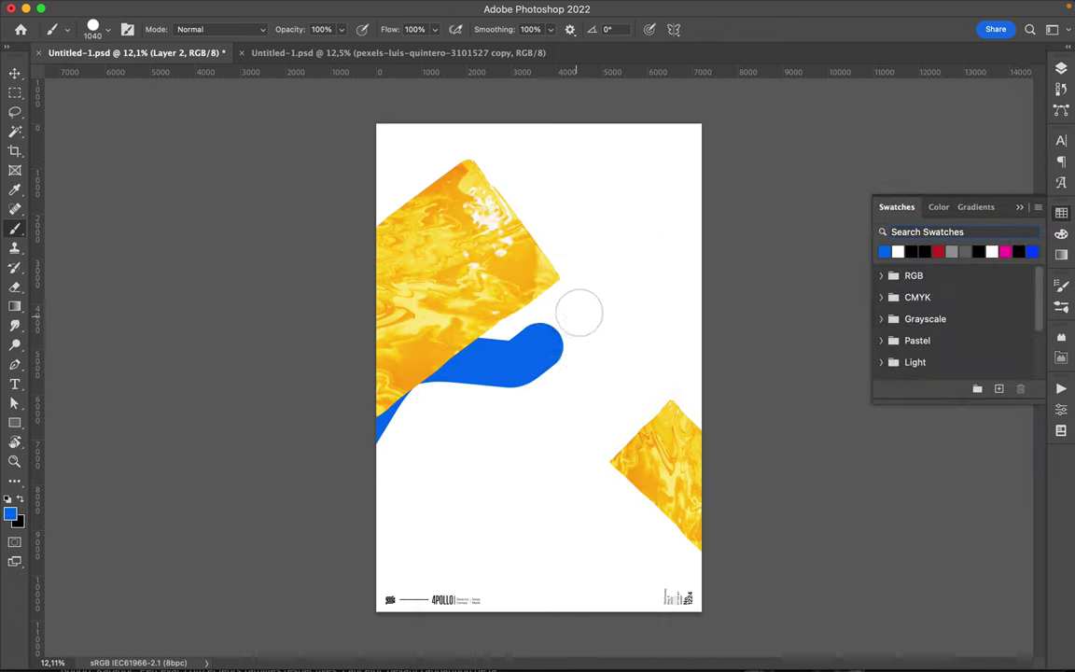
drag(690, 551, 506, 459)
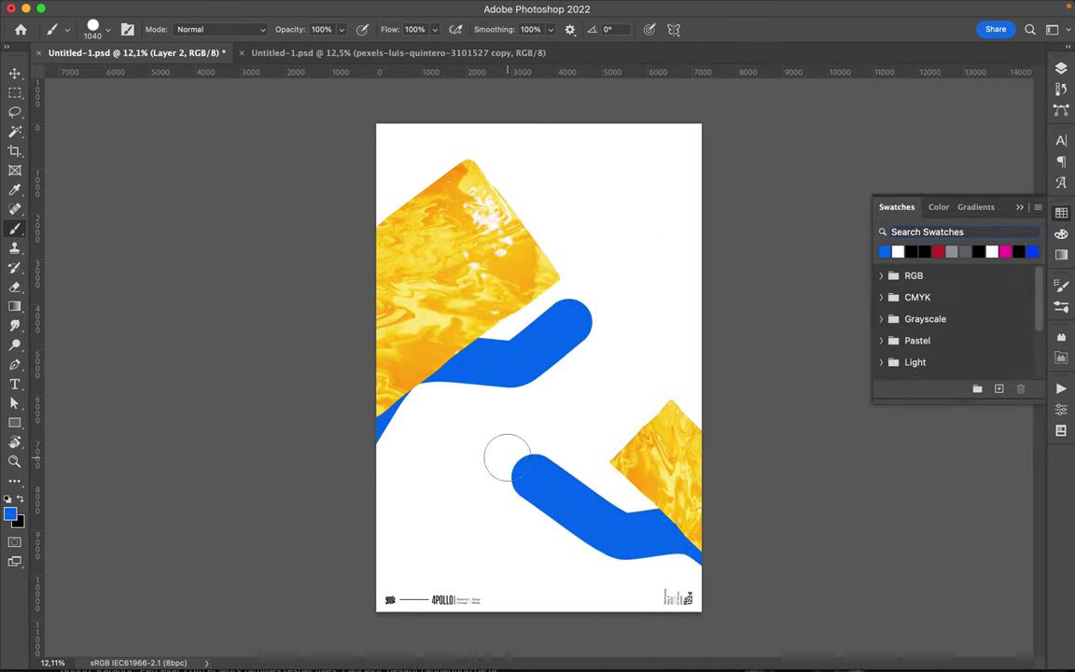
Enlarge the brush to 1760 px and paint a thick stroke from the lower left and an arc across the top.
right_click(507, 458)
drag(702, 235, 714, 235)
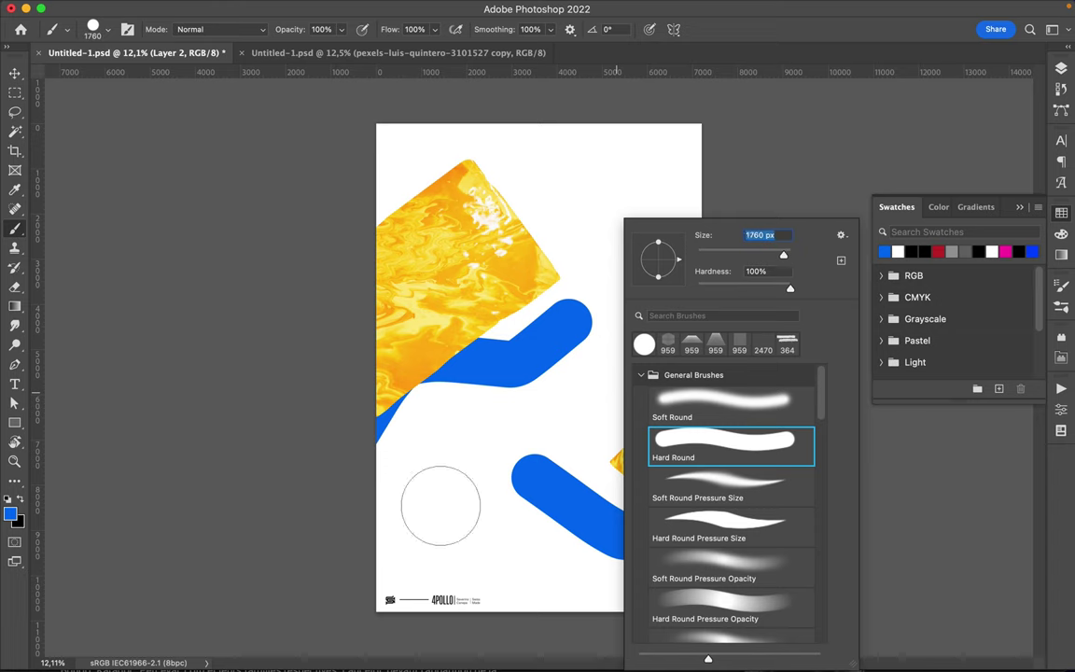
key(Return)
drag(359, 583, 481, 457)
drag(457, 206, 729, 454)
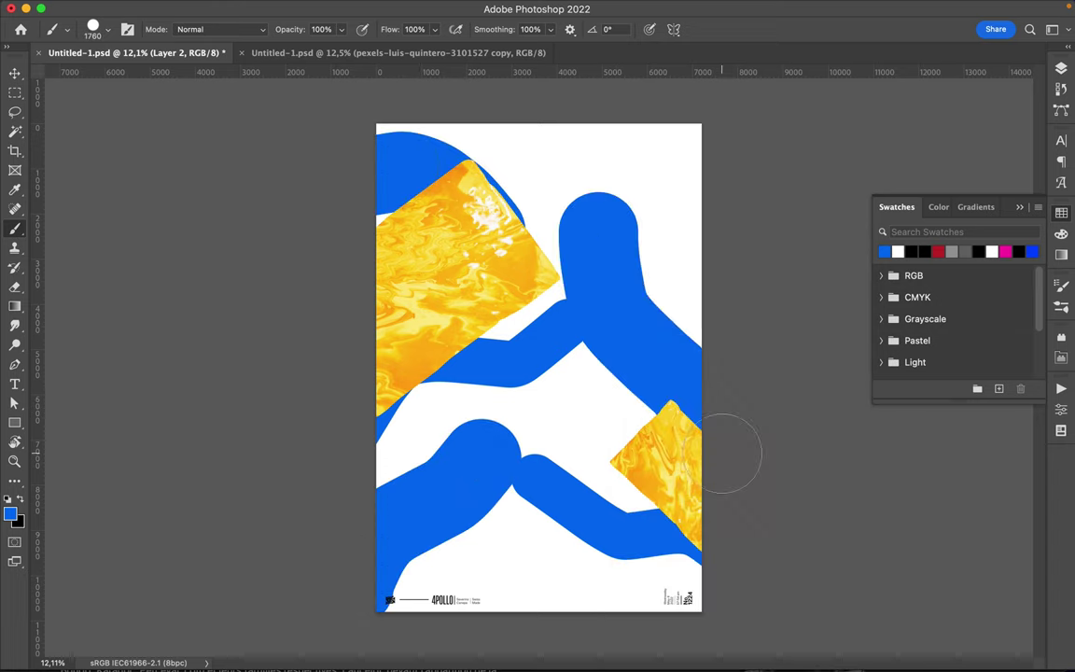
Reduce the brush to 100 px and draw two thin blue lines, one across the lower area.
right_click(589, 420)
drag(675, 233, 650, 233)
key(Return)
drag(478, 527, 567, 534)
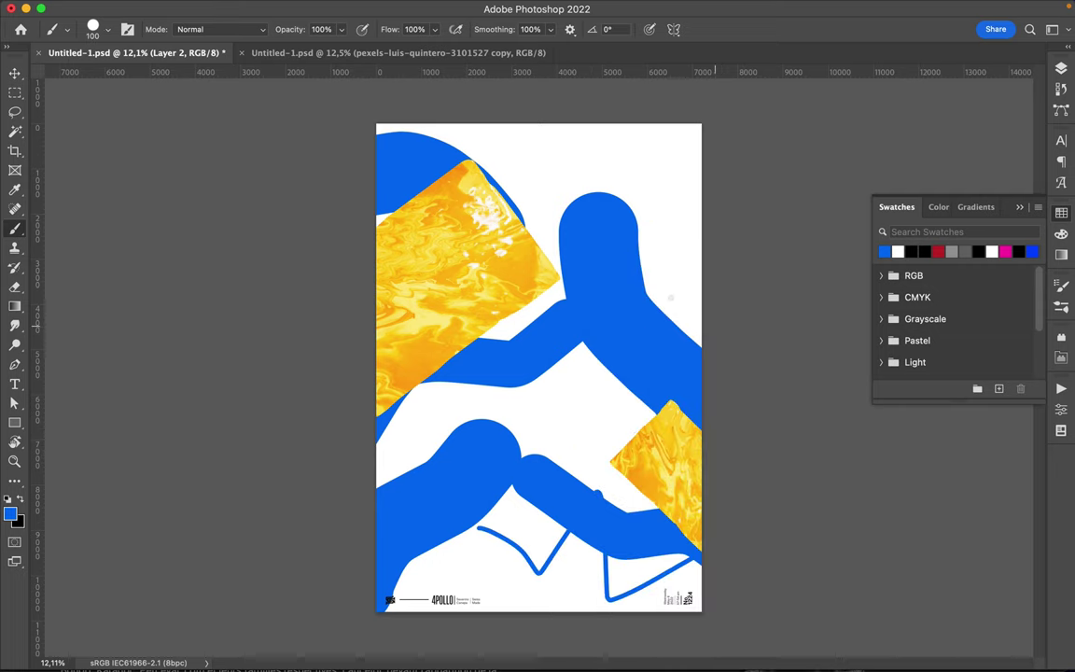
drag(671, 297, 508, 135)
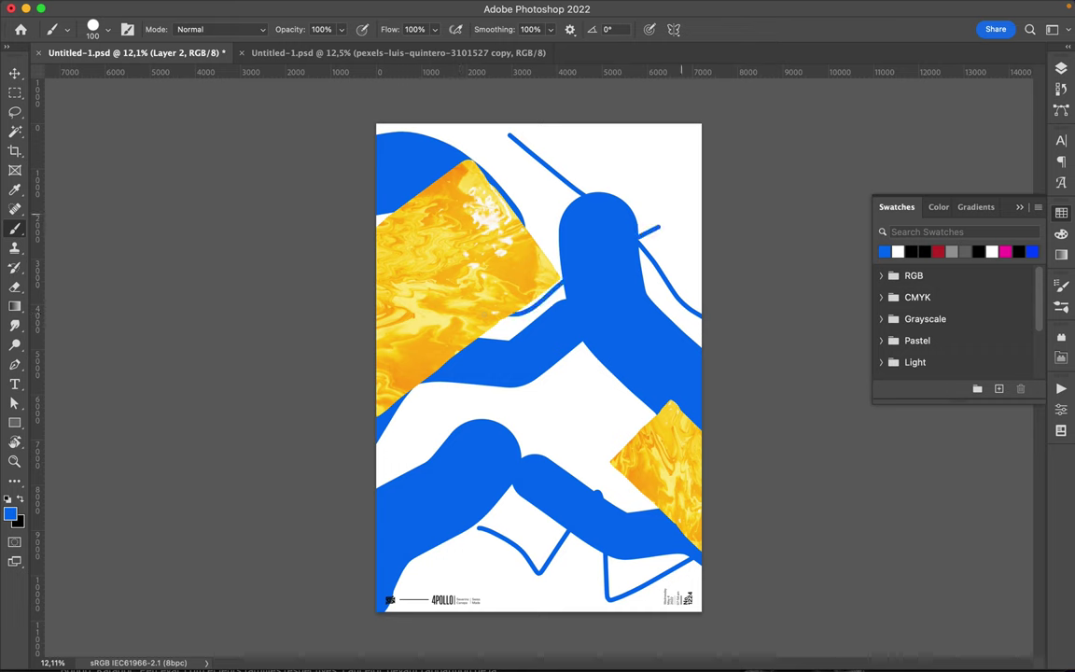
On Layer 1, paint a 100 px blue zigzag across the left yellow piece.
click(1061, 68)
click(943, 176)
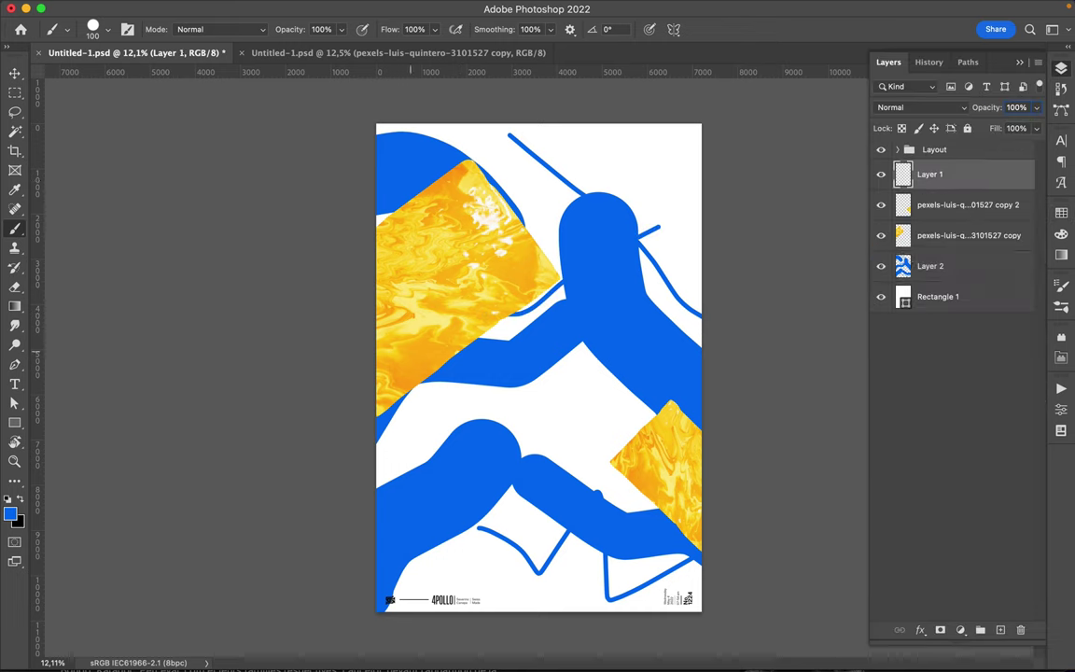
drag(396, 308, 558, 292)
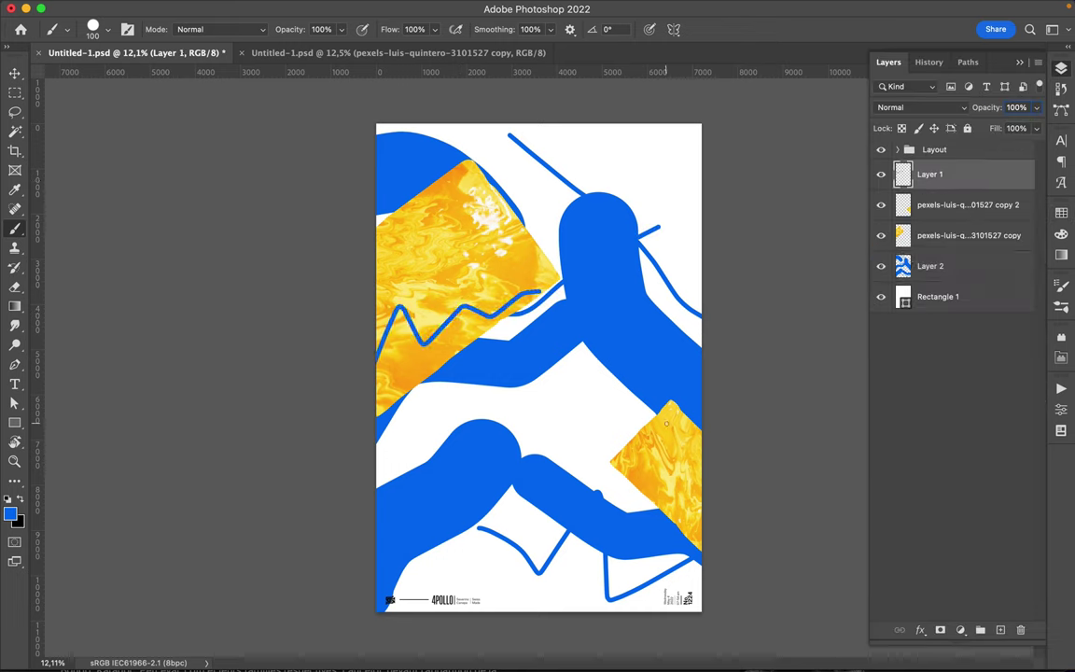
Set the brush to 47 px and draw thin lines beside the lower and upper blue shapes.
right_click(511, 403)
drag(679, 254, 673, 258)
text(47)
key(Return)
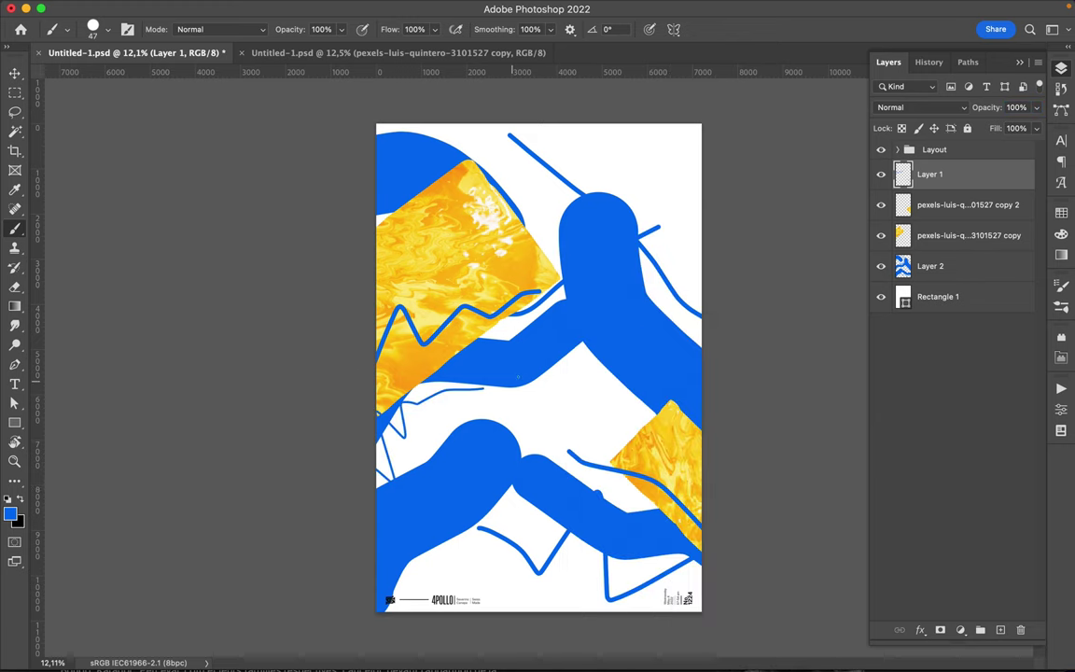
drag(440, 399, 381, 437)
drag(667, 340, 629, 278)
Add thin zigzag lines over the upper-left yellow piece, the lower page and the lower-right piece.
drag(377, 221, 455, 202)
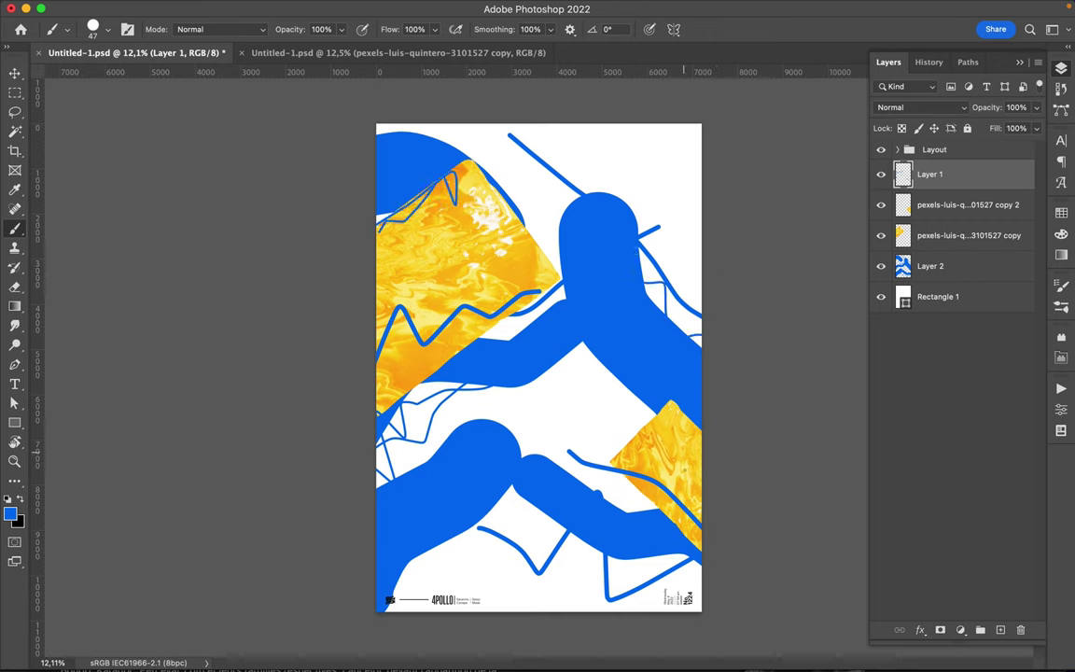
drag(665, 571, 471, 502)
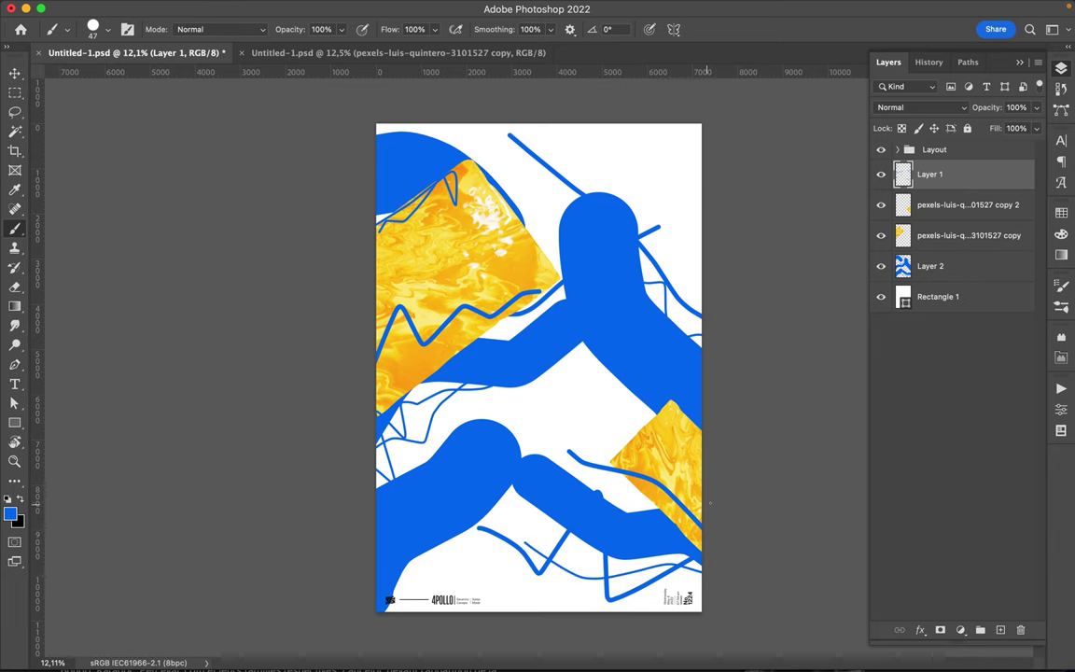
mouse_move(670, 490)
mouse_down()
mouse_move(597, 439)
mouse_move(518, 444)
mouse_up()
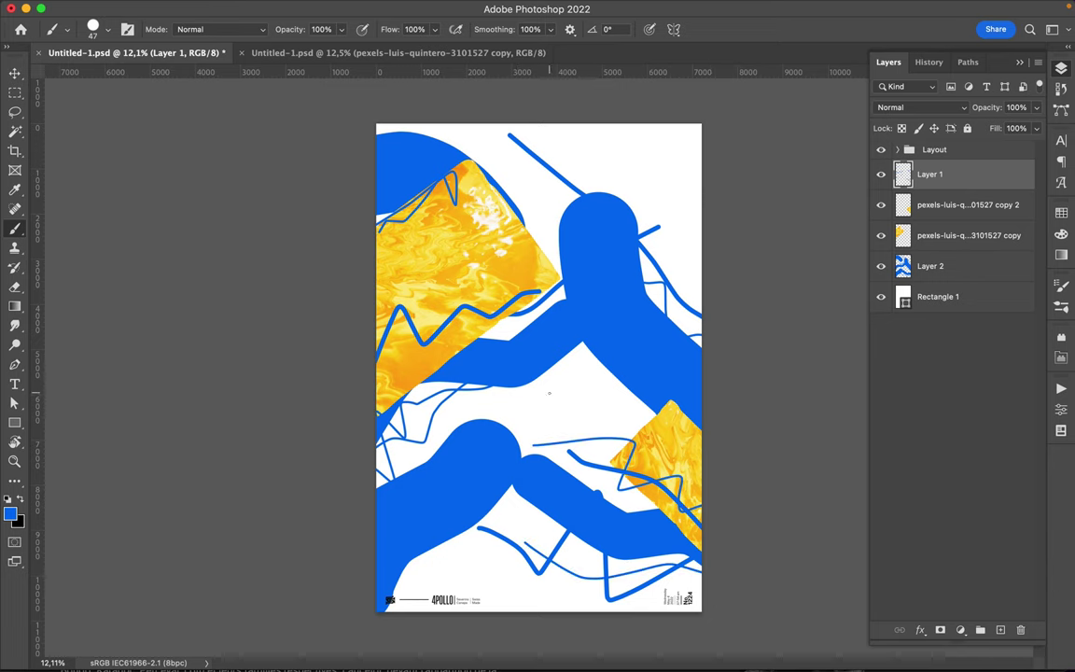
right_click(549, 392)
At 19 px, trace thin blue lines around the upper-left yellow piece and over the lower-right one.
text(19)
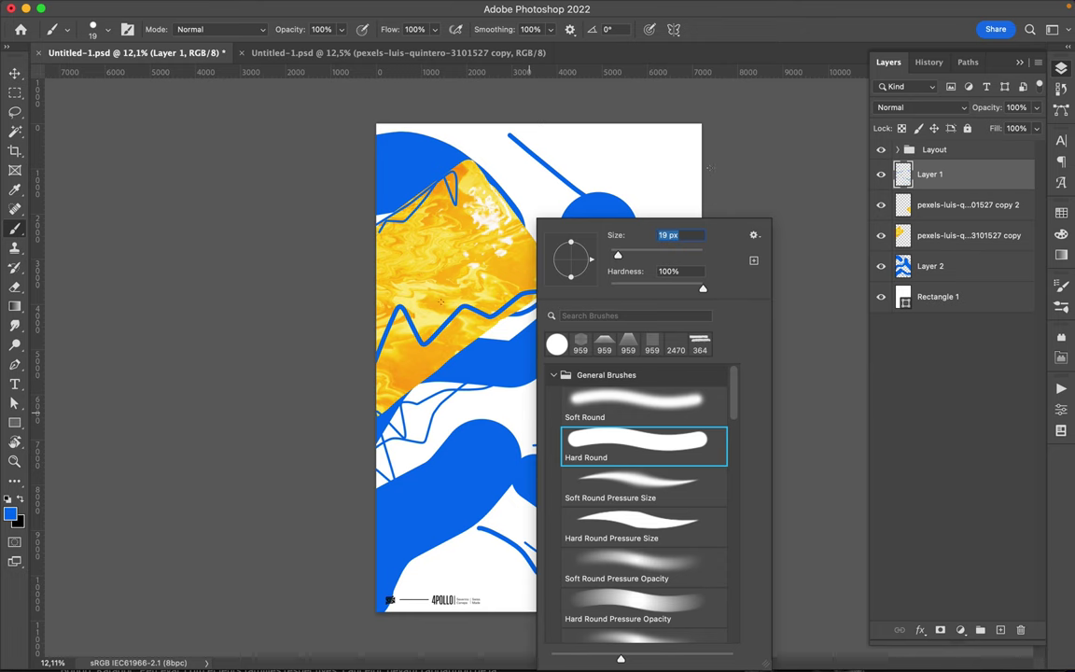
key(Return)
drag(387, 373, 388, 241)
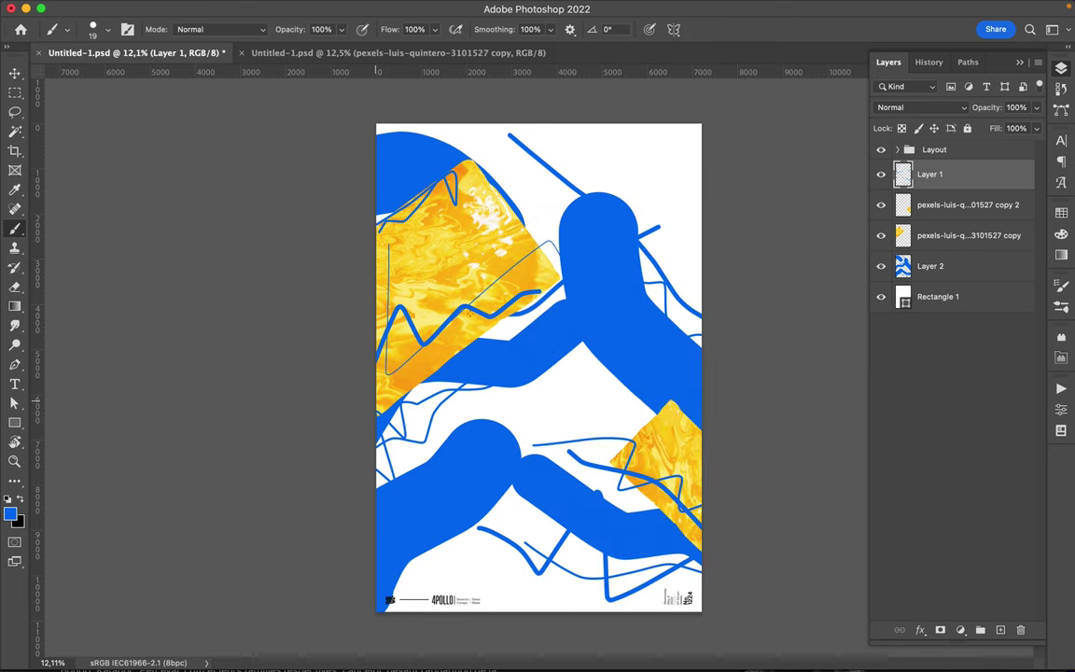
drag(387, 375, 448, 349)
drag(388, 304, 439, 280)
drag(665, 475, 576, 432)
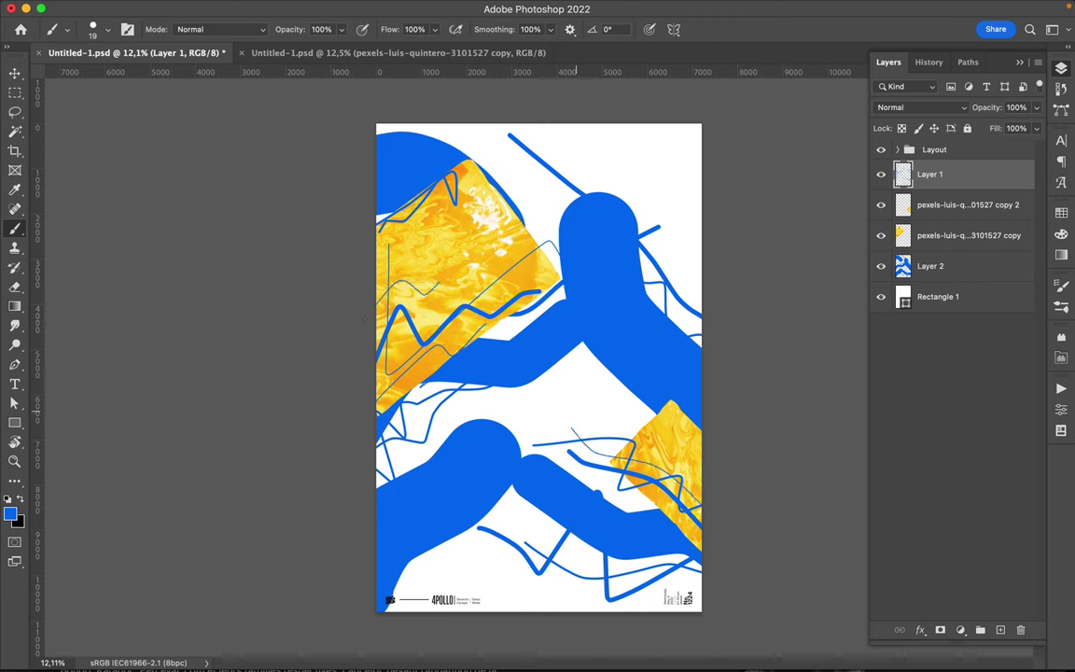
Scribble fine blue loops and lines across the white areas, blue shapes and yellow pieces.
drag(636, 354, 492, 372)
drag(424, 383, 392, 430)
drag(478, 187, 522, 228)
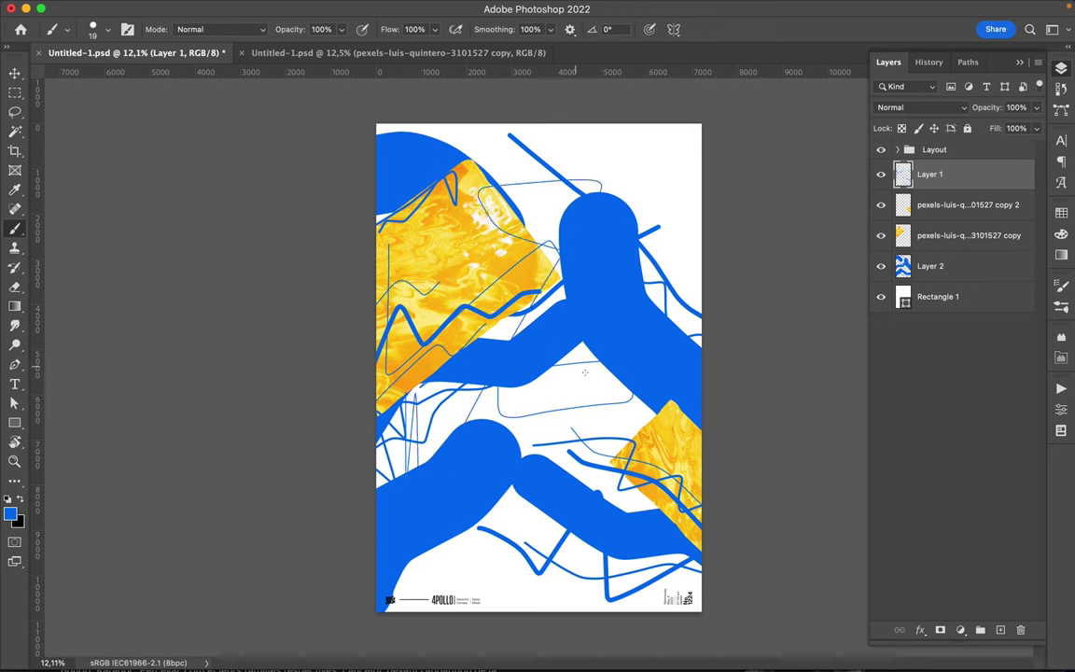
drag(597, 375, 620, 428)
mouse_move(373, 519)
mouse_down()
mouse_move(456, 474)
mouse_move(478, 410)
mouse_move(509, 463)
mouse_up()
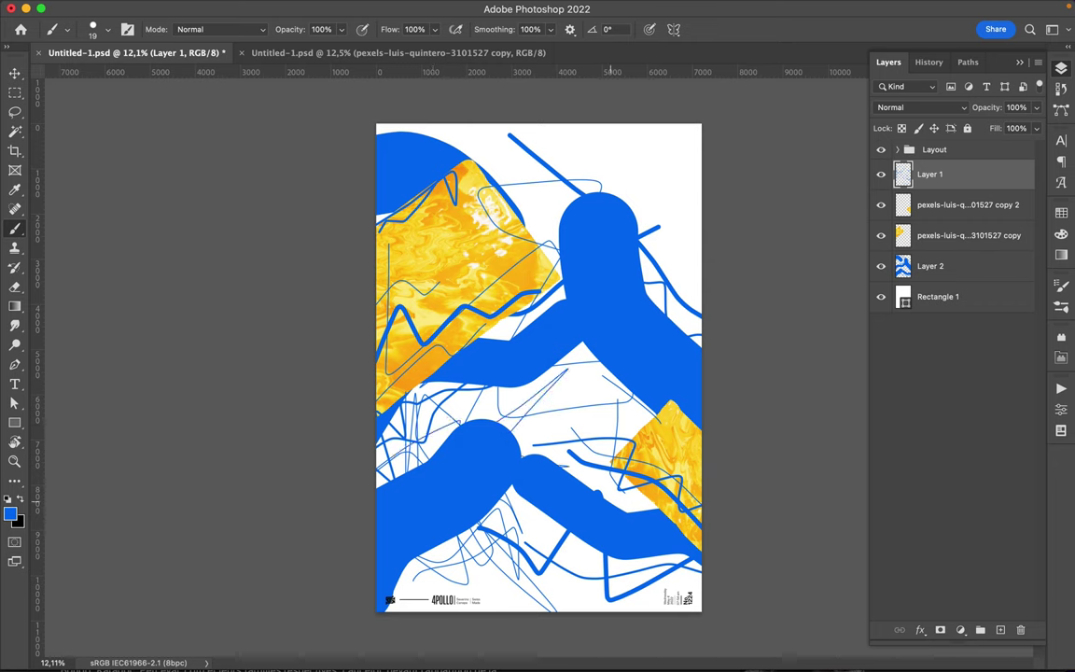
mouse_move(648, 502)
mouse_down()
mouse_move(539, 439)
mouse_move(511, 457)
mouse_up()
drag(621, 508, 698, 542)
drag(646, 485, 728, 443)
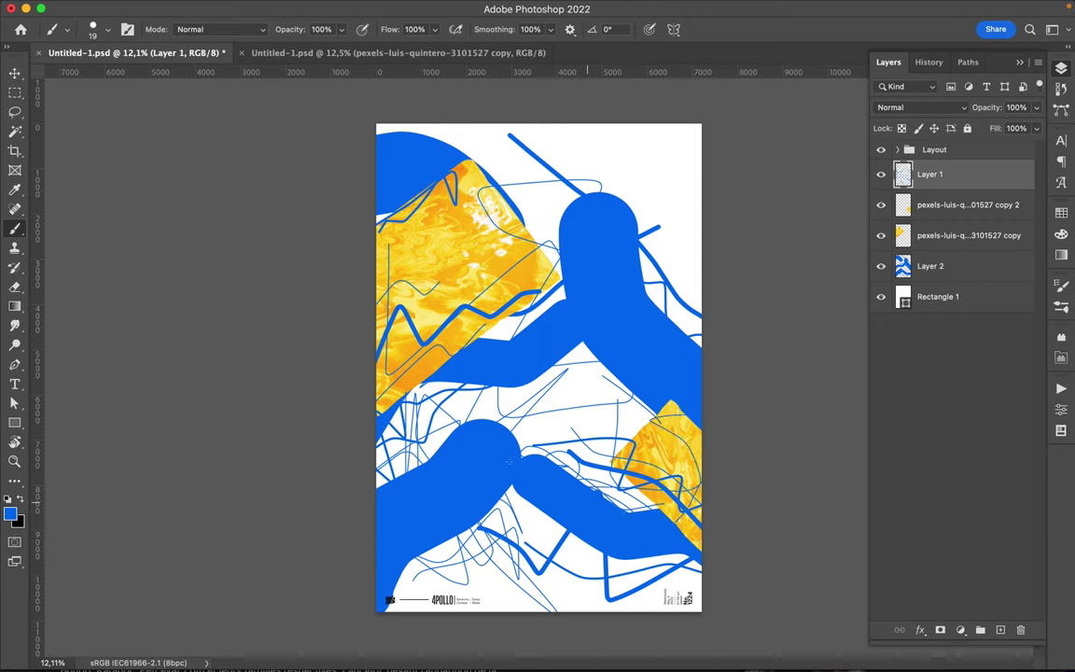
drag(401, 420, 425, 346)
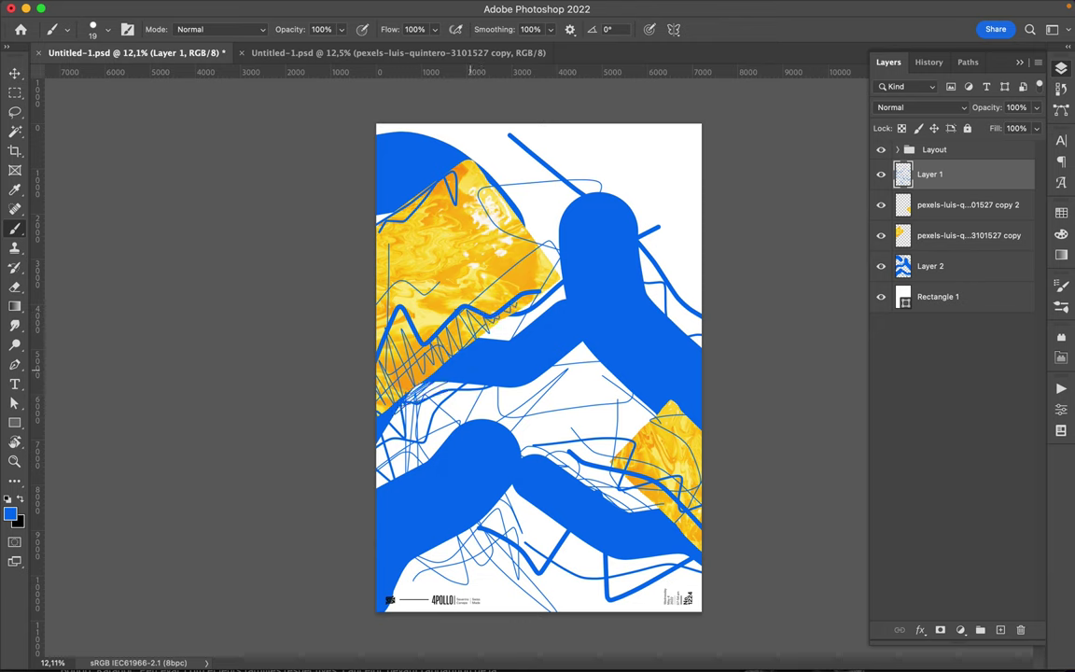
Reduce the brush to 6 px and draw fine lines below the centre and in the upper middle.
right_click(507, 369)
drag(602, 255, 598, 256)
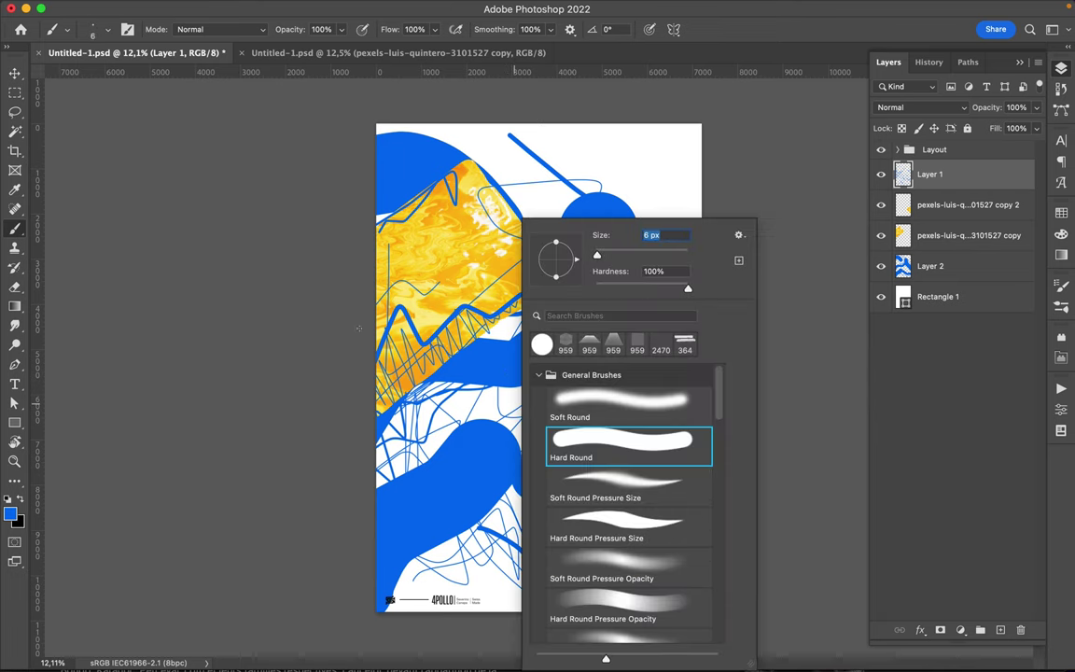
key(Return)
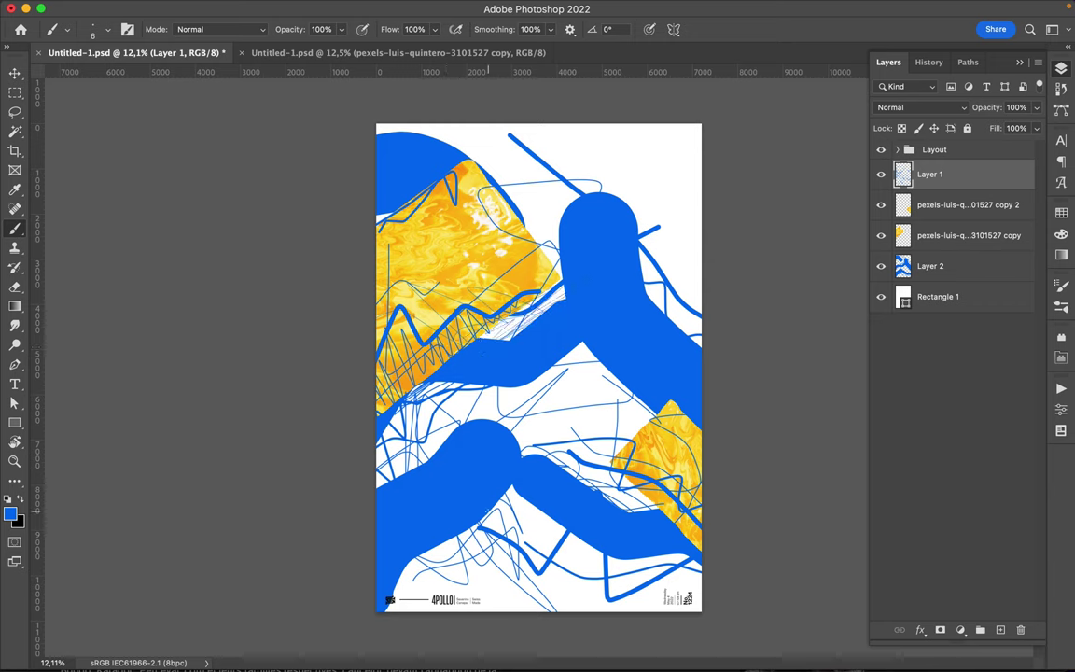
drag(507, 470, 528, 497)
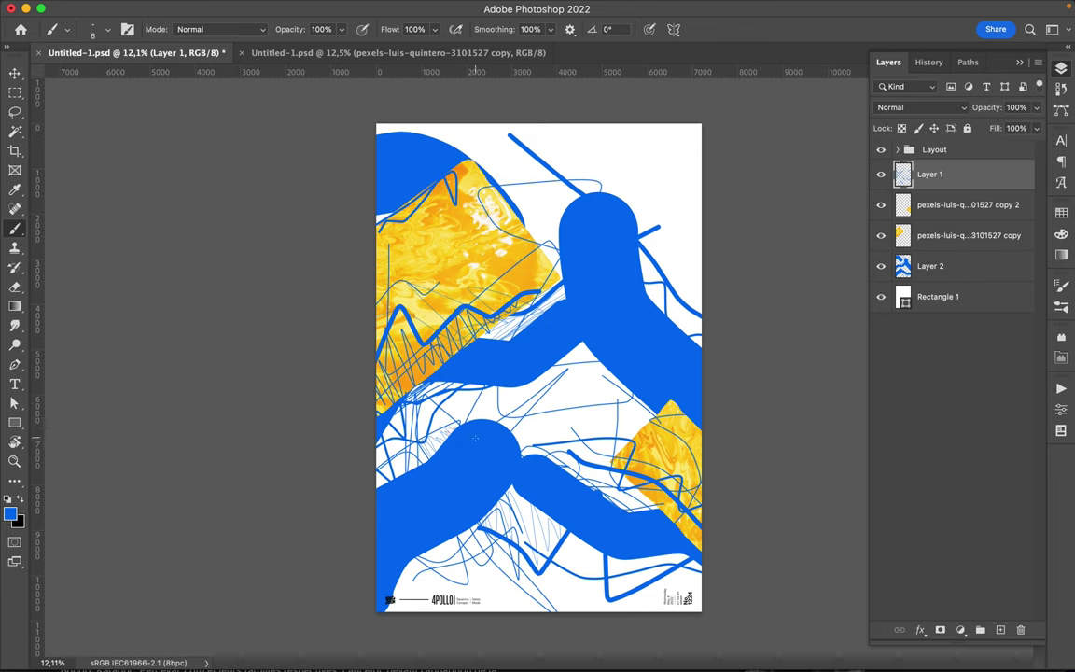
drag(515, 222, 511, 224)
drag(466, 180, 486, 205)
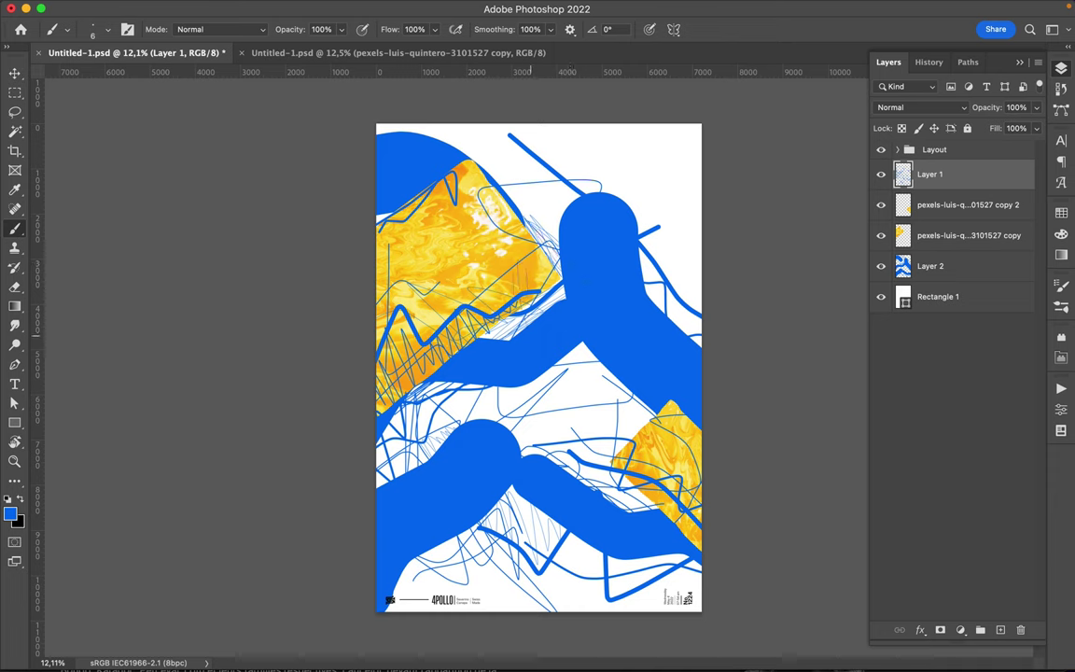
Hatch fine blue scribbles under the lower blue shape, through the middle and over the left yellow area.
mouse_move(520, 523)
mouse_down()
mouse_move(448, 467)
mouse_move(504, 484)
mouse_move(467, 444)
mouse_up()
mouse_move(392, 504)
mouse_down()
mouse_move(468, 507)
mouse_move(458, 457)
mouse_up()
mouse_move(504, 341)
mouse_down()
mouse_move(541, 388)
mouse_move(392, 387)
mouse_move(411, 378)
mouse_move(420, 352)
mouse_move(478, 368)
mouse_up()
drag(393, 387, 461, 355)
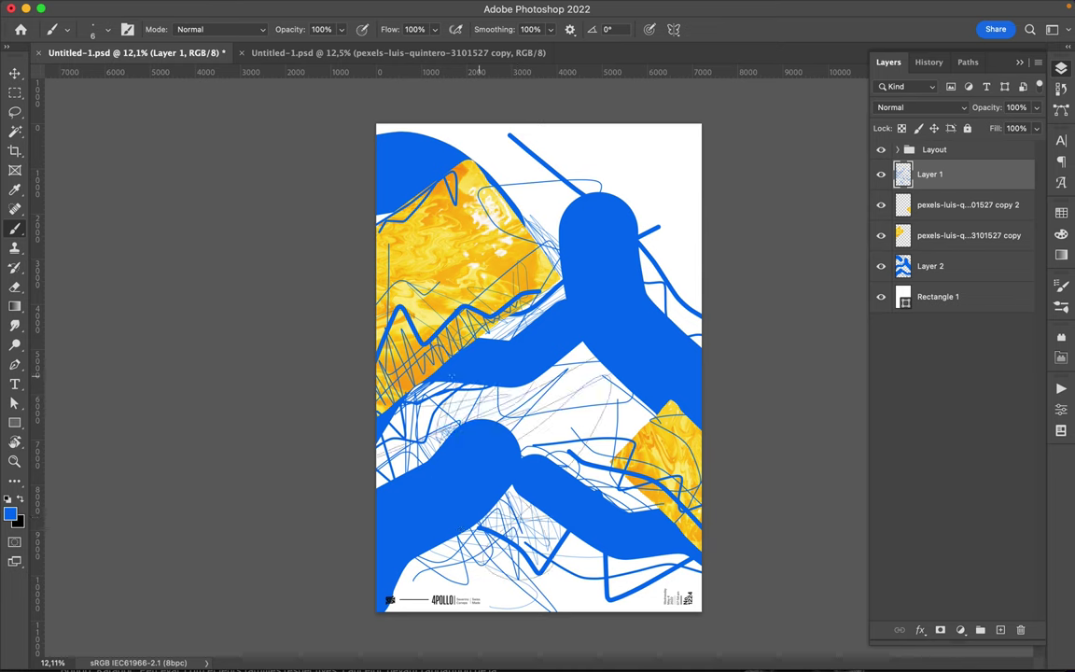
drag(409, 282, 397, 313)
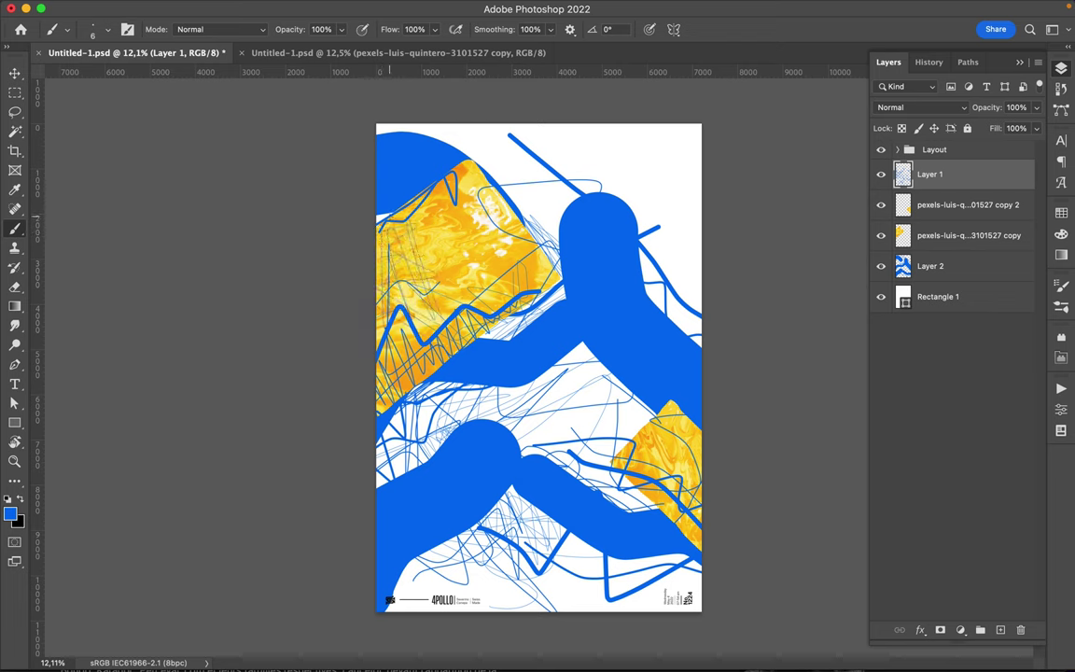
drag(369, 353, 476, 375)
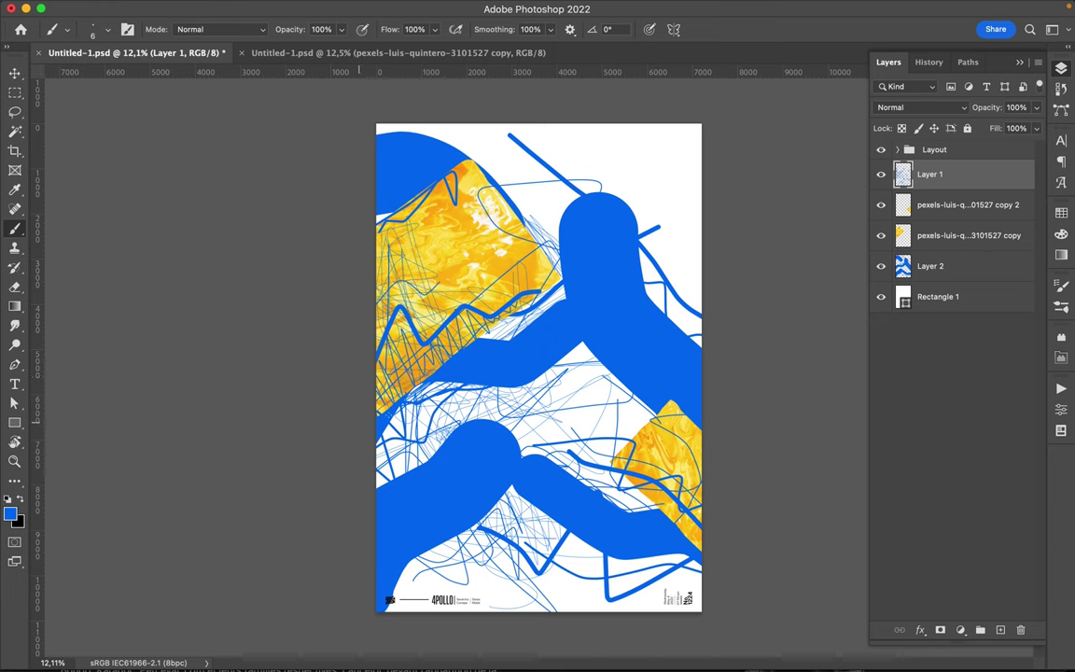
right_click(573, 336)
drag(658, 253, 676, 259)
On a new top layer, switch the paint colour to white and scribble white lines over the upper blue shape.
key(ctrl+shift+alt+n)
key(d)
key(x)
drag(731, 410, 567, 280)
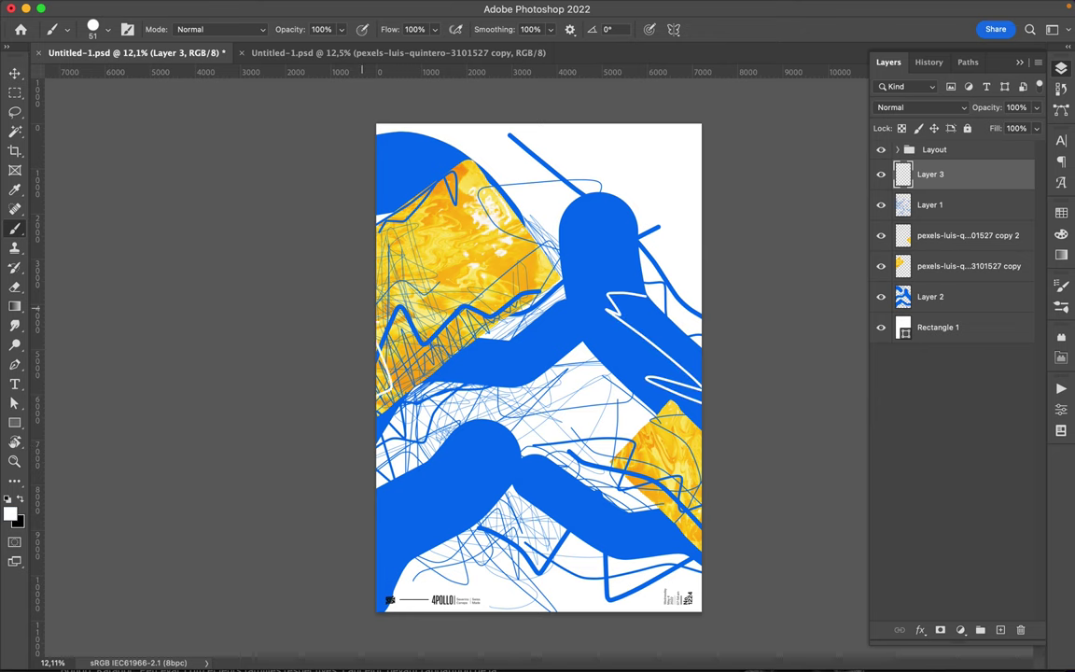
With a 396 px brush, paint thick white strokes at top left, centre, lower left and the right edge; then set 1400 px.
right_click(466, 354)
drag(571, 255, 618, 257)
key(Return)
drag(383, 187, 438, 228)
drag(488, 360, 597, 362)
mouse_move(481, 506)
mouse_down()
mouse_move(422, 507)
mouse_move(381, 558)
mouse_up()
drag(680, 534, 695, 450)
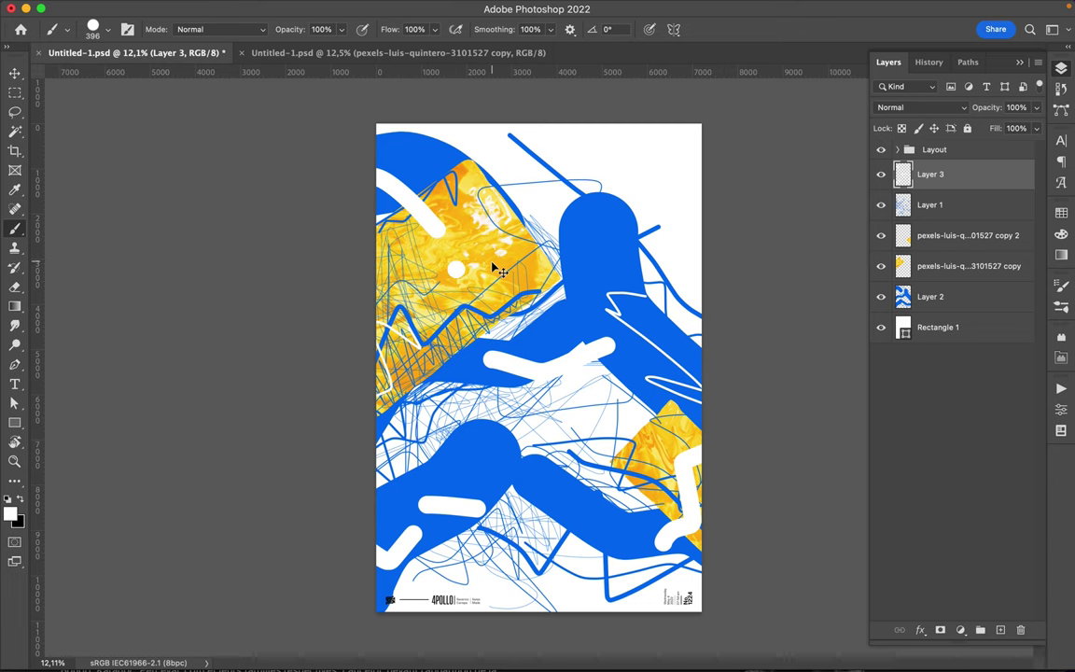
right_click(499, 221)
text(1400)
key(Return)
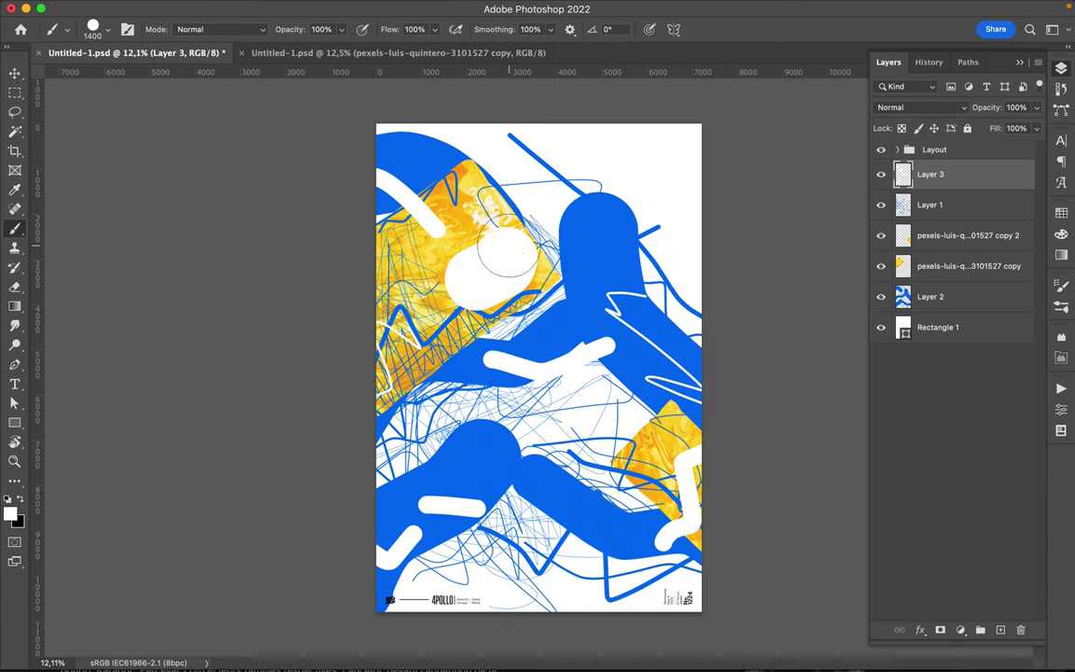
Add a new layer above the yellow texture and paint white over the upper-left texture.
click(969, 266)
click(999, 632)
drag(410, 250, 560, 248)
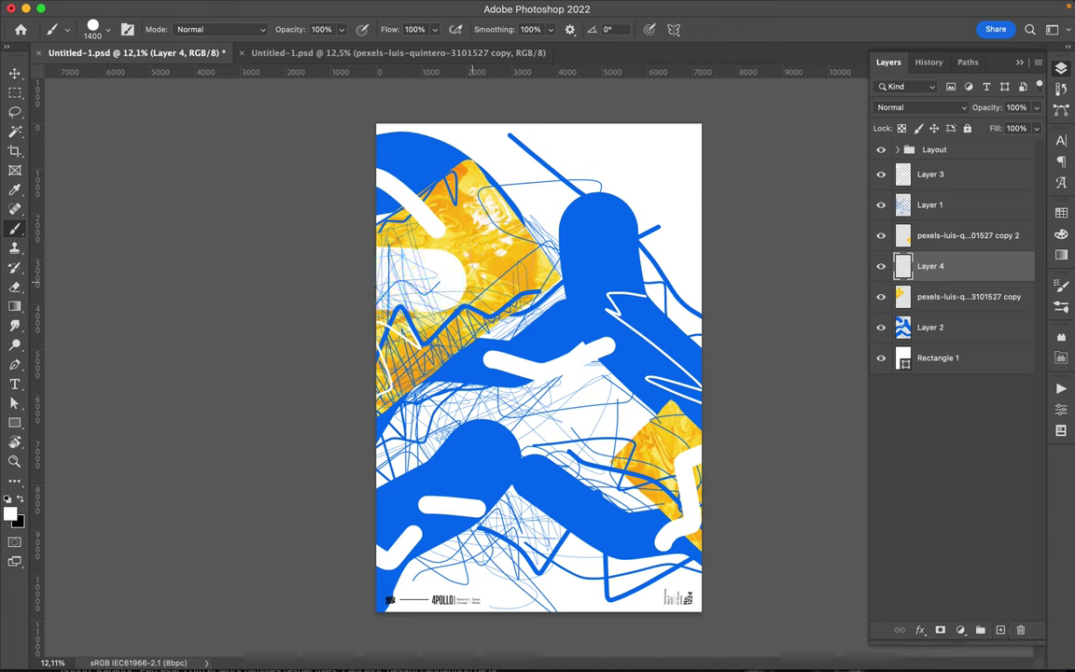
Lasso a piece of yellow texture onto its own layer, move it and rotate it about -42.5°.
key(l)
key(alt+bracketleft)
mouse_move(392, 291)
mouse_down()
mouse_move(477, 211)
mouse_move(357, 376)
mouse_up()
key(ctrl+j)
key(v)
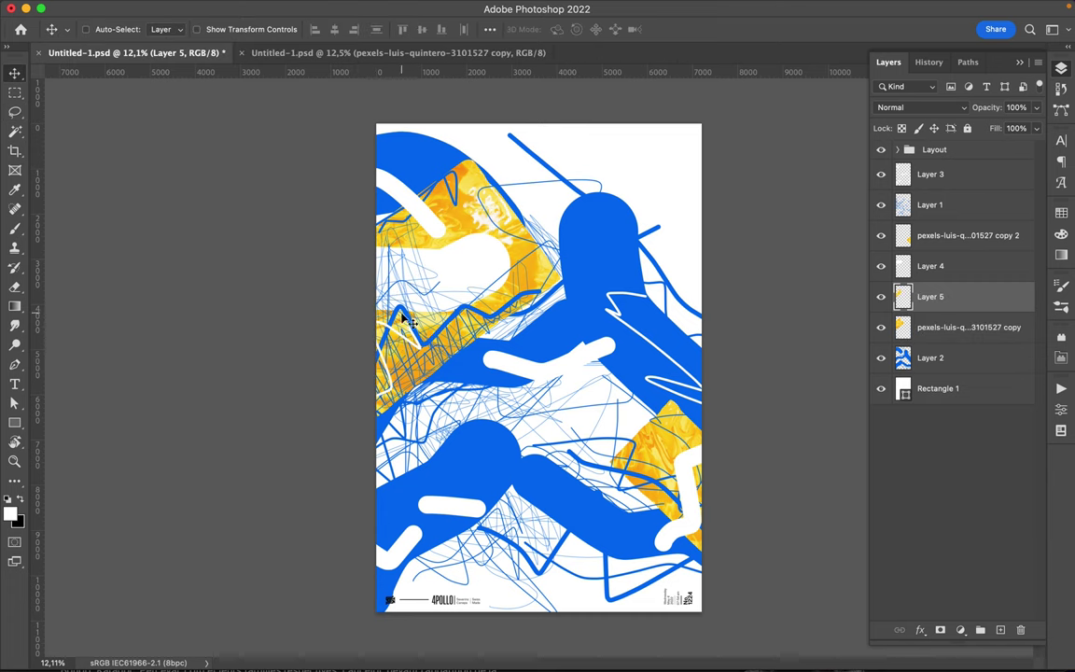
drag(410, 280, 584, 550)
key(ctrl+t)
mouse_move(614, 429)
mouse_down()
mouse_move(529, 457)
mouse_move(643, 528)
mouse_move(430, 508)
mouse_move(484, 434)
mouse_up()
key(Return)
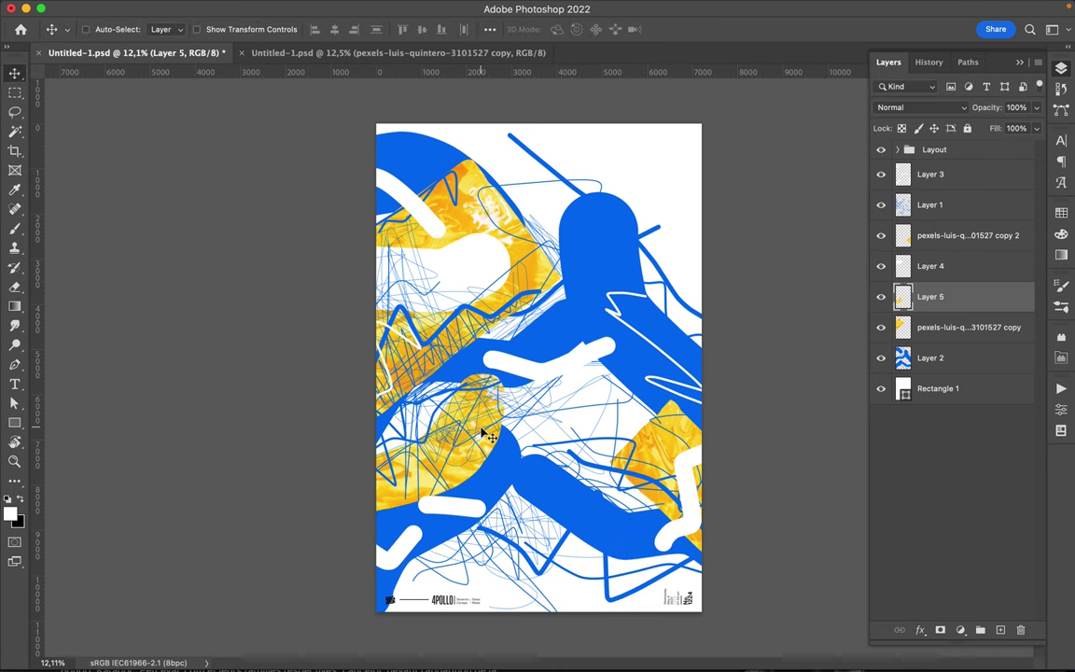
Select the white-paint Layer 4 and return to the Brush tool.
key(l)
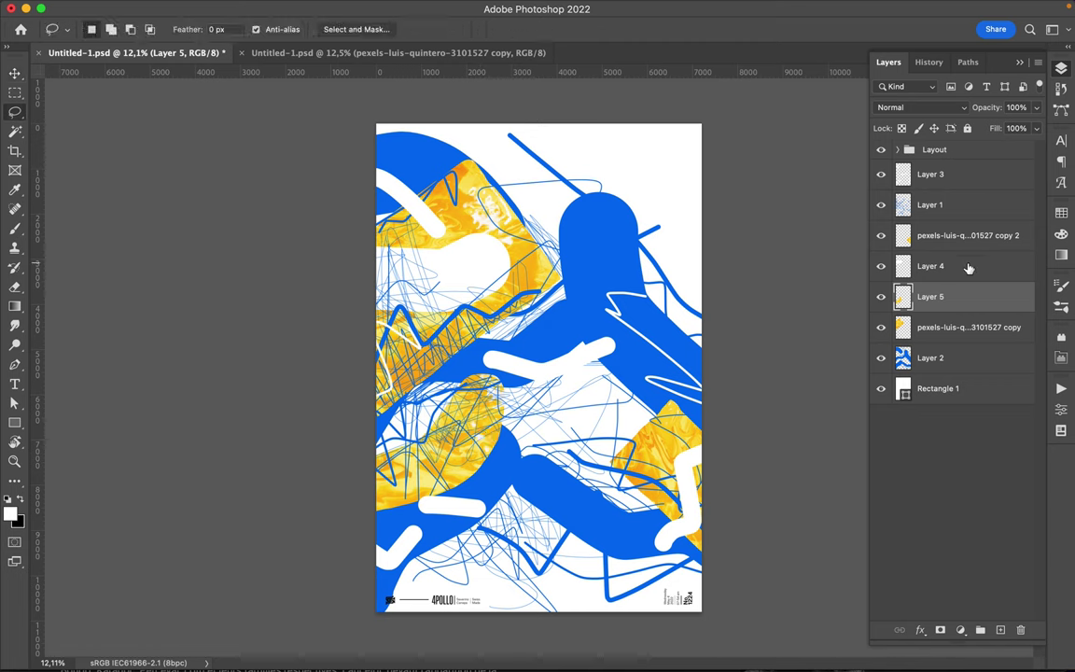
click(919, 267)
key(b)
right_click(588, 222)
Set a 9 px white brush and scribble thin white lines over the upper blue shape.
drag(690, 254, 663, 259)
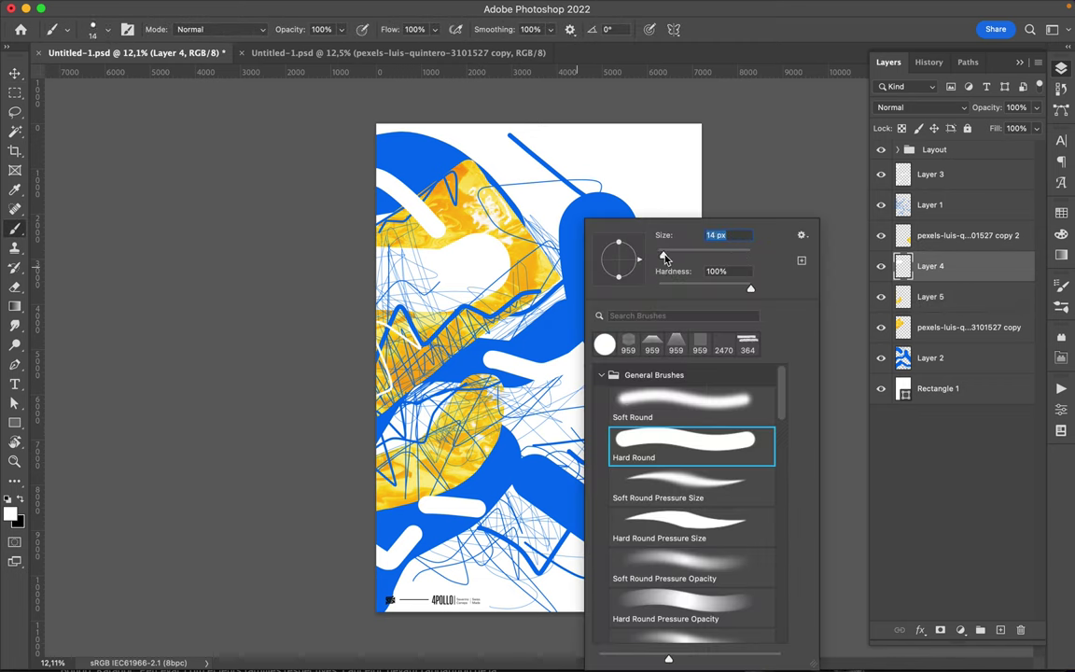
key(Return)
mouse_move(573, 231)
mouse_down()
mouse_move(594, 254)
mouse_move(623, 250)
mouse_move(597, 271)
mouse_move(644, 318)
mouse_up()
drag(616, 280, 634, 327)
mouse_move(607, 252)
mouse_down()
mouse_move(677, 308)
mouse_move(595, 368)
mouse_up()
mouse_move(586, 318)
mouse_down()
mouse_move(606, 359)
mouse_move(555, 336)
mouse_move(559, 310)
mouse_up()
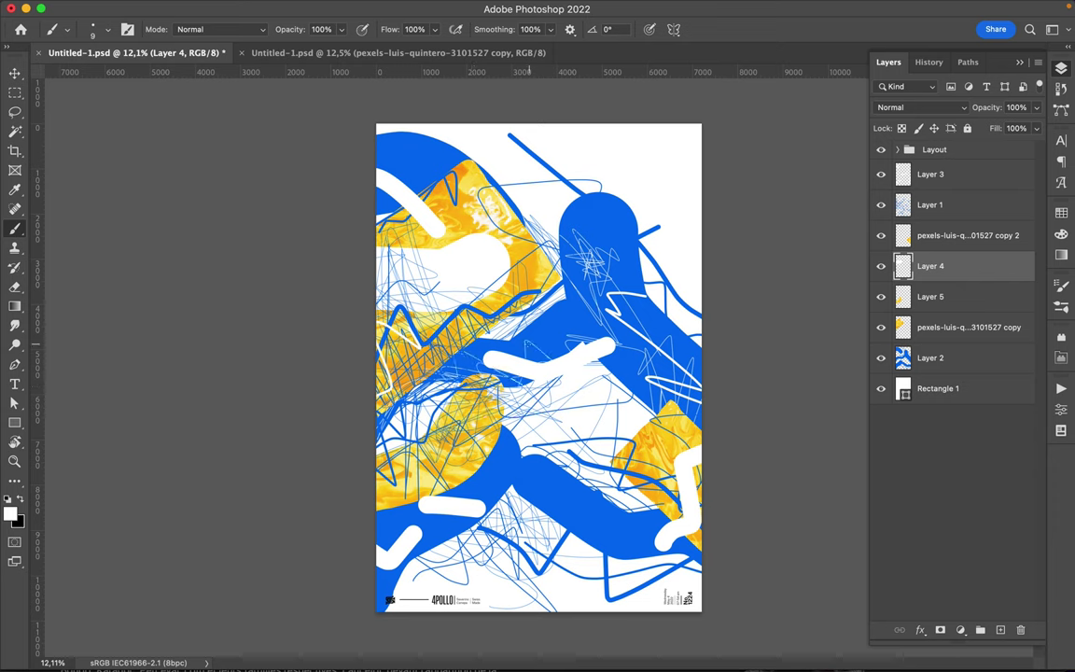
Scribble thin white lines on the lower blue shape, then set the brush to 201 px on Layer 1.
drag(467, 417, 601, 500)
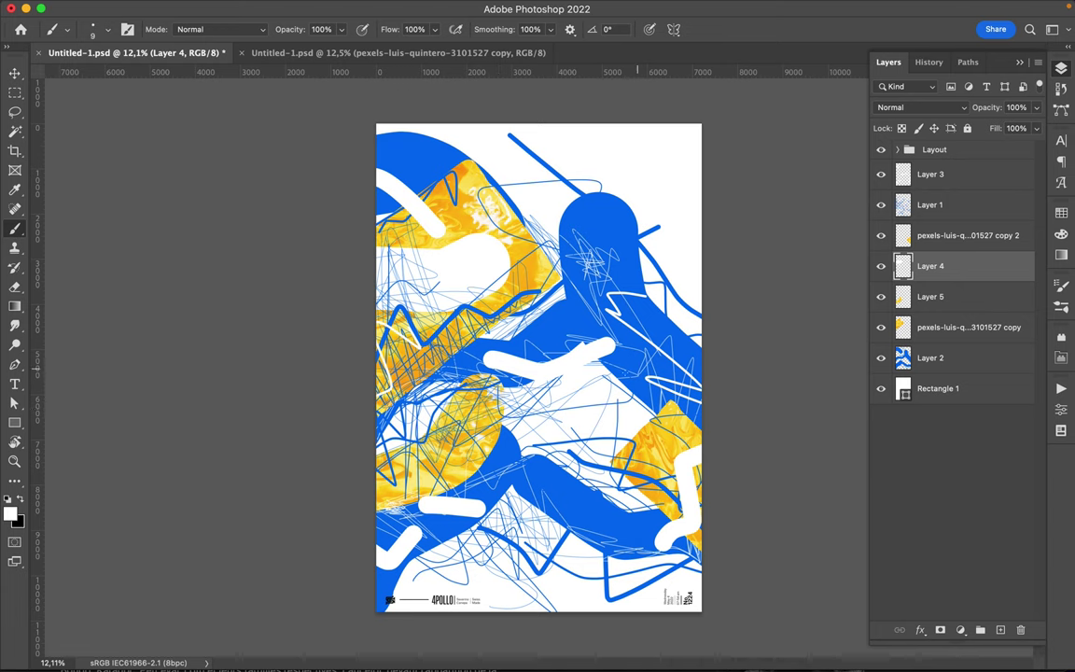
right_click(504, 380)
text(201)
key(Return)
key(alt+bracketright)
key(alt+bracketright)
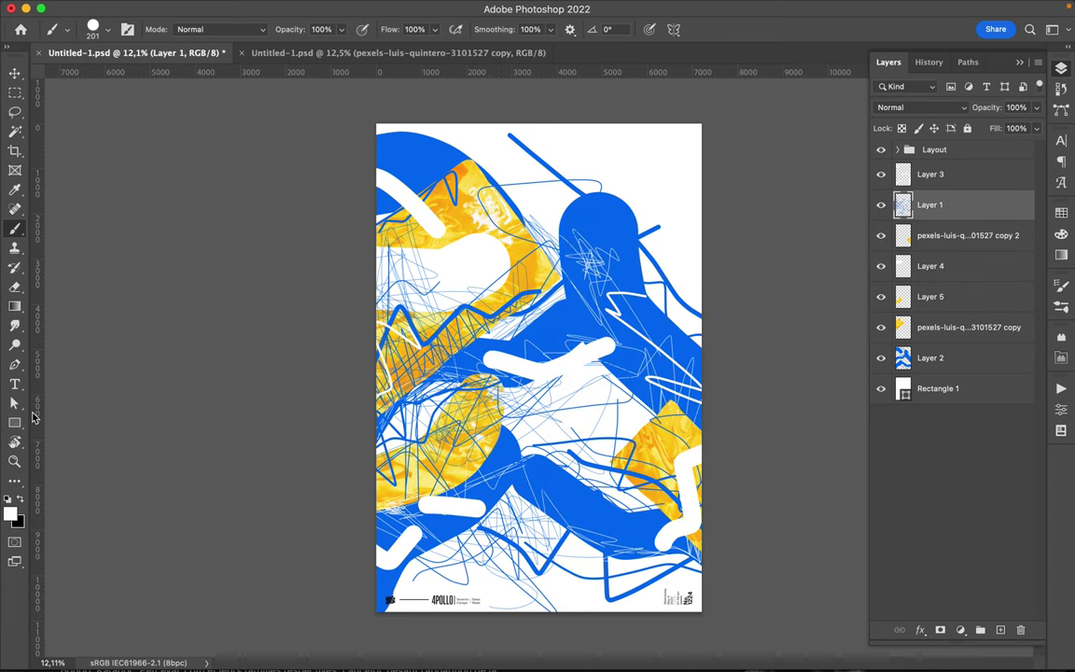
Pick blue from the Swatches and paint a bottom stroke, an upper-left zigzag and a left-edge line.
click(1061, 212)
click(883, 251)
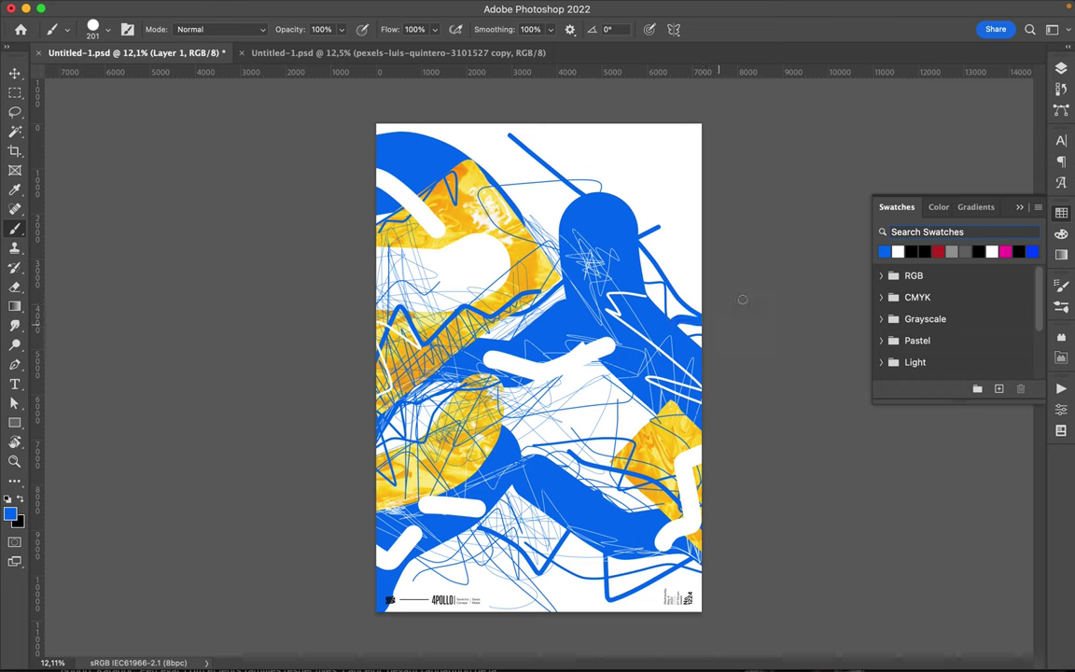
drag(399, 590, 497, 586)
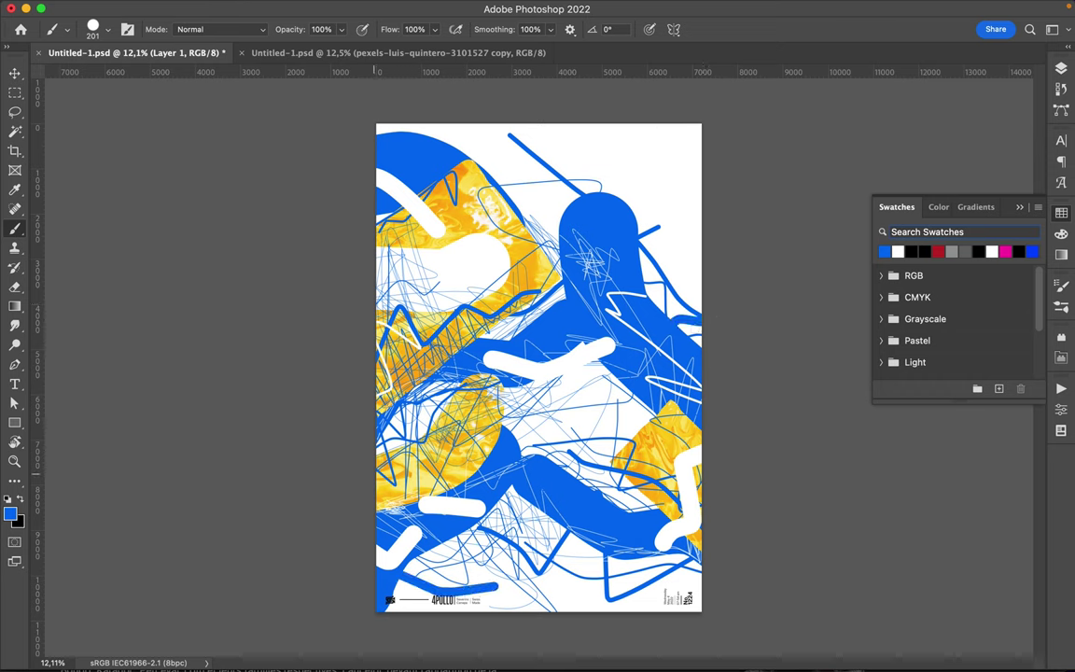
drag(374, 239, 491, 171)
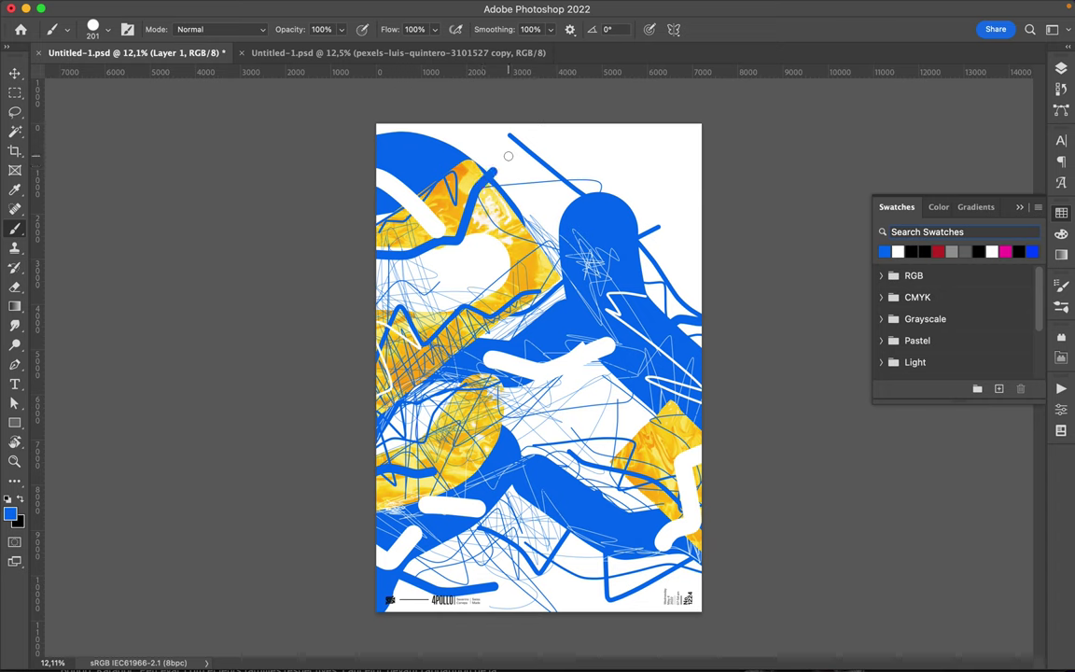
drag(379, 215, 378, 527)
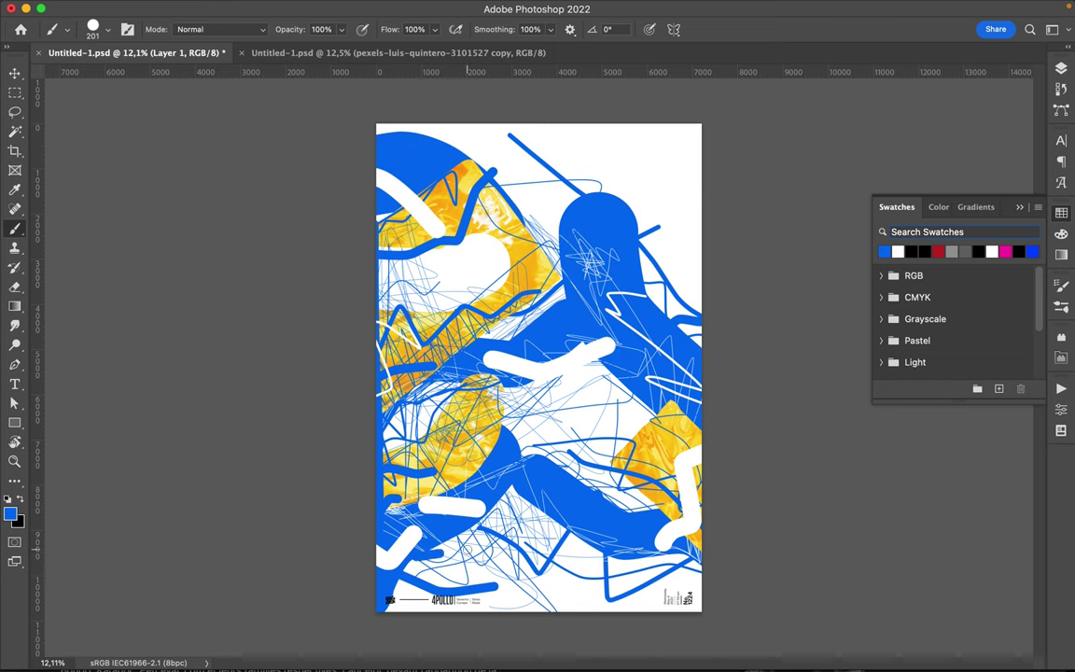
Paint a curved centre stroke, a dotted arc with dash and dot, and a redrawn blue arrow.
drag(523, 420, 471, 442)
drag(509, 232, 516, 270)
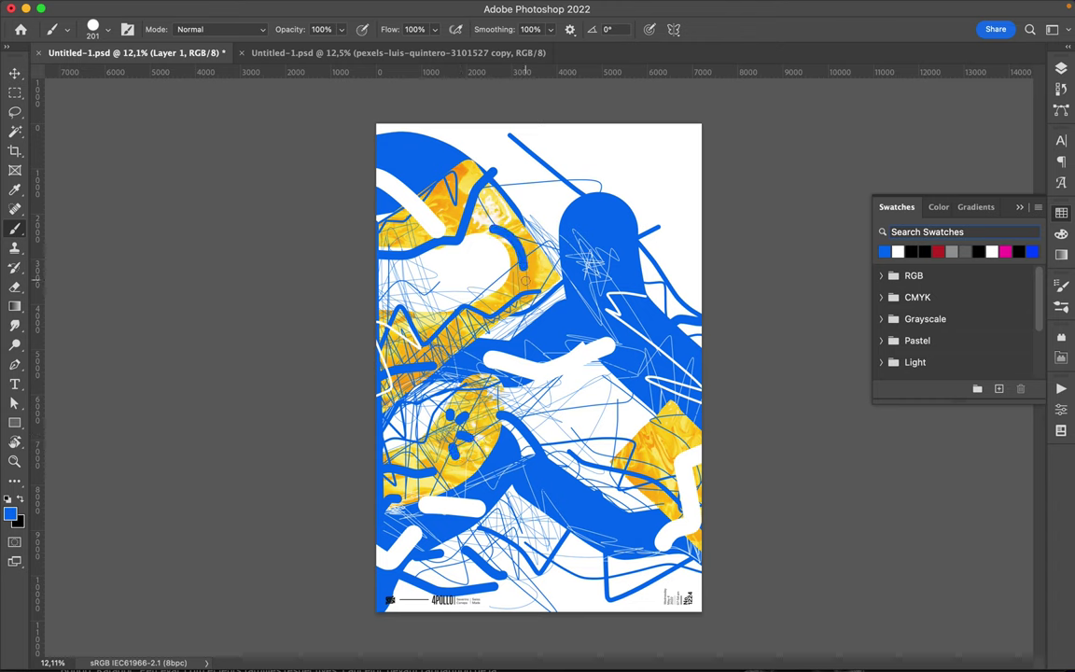
mouse_move(482, 224)
mouse_down()
mouse_move(471, 225)
mouse_move(487, 253)
mouse_move(441, 279)
mouse_up()
click(501, 205)
mouse_move(504, 215)
mouse_down()
mouse_move(529, 187)
mouse_move(527, 204)
mouse_up()
key(ctrl+z)
key(ctrl+z)
drag(507, 176, 529, 178)
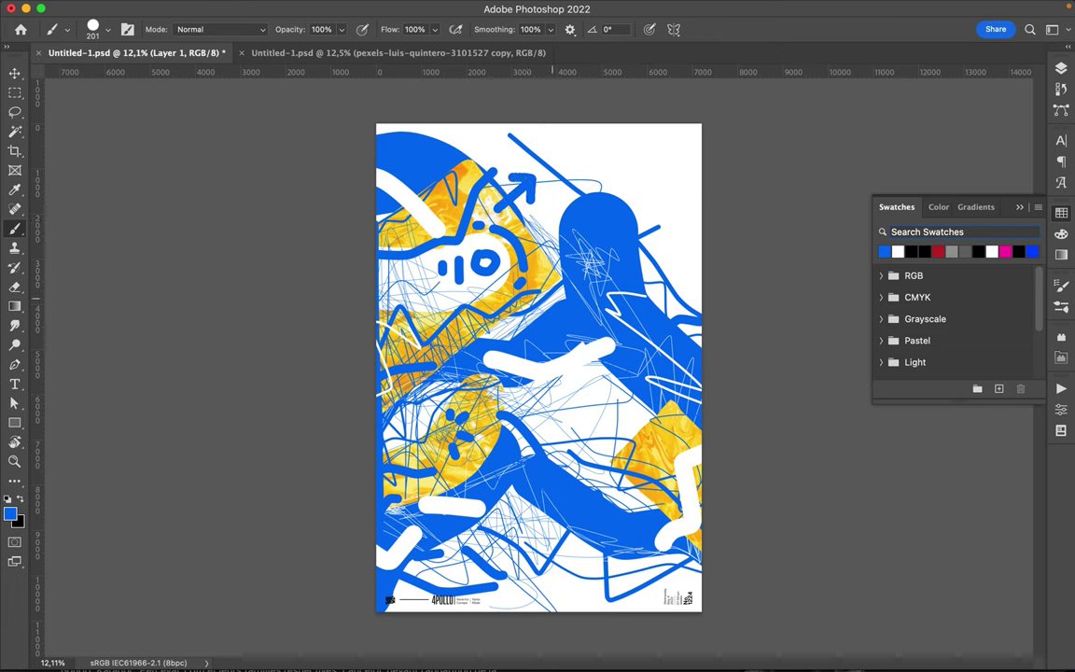
Shrink the brush to 20 px and draw thin blue scribble lines in the centre.
right_click(562, 217)
key(Return)
right_click(630, 435)
drag(624, 234, 613, 233)
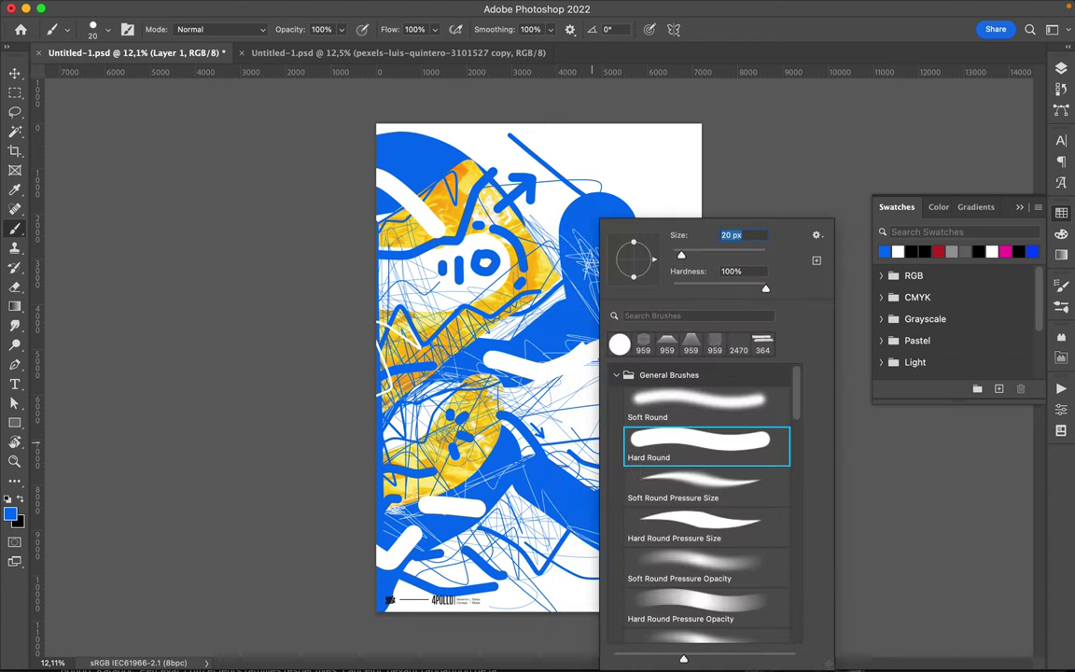
key(Return)
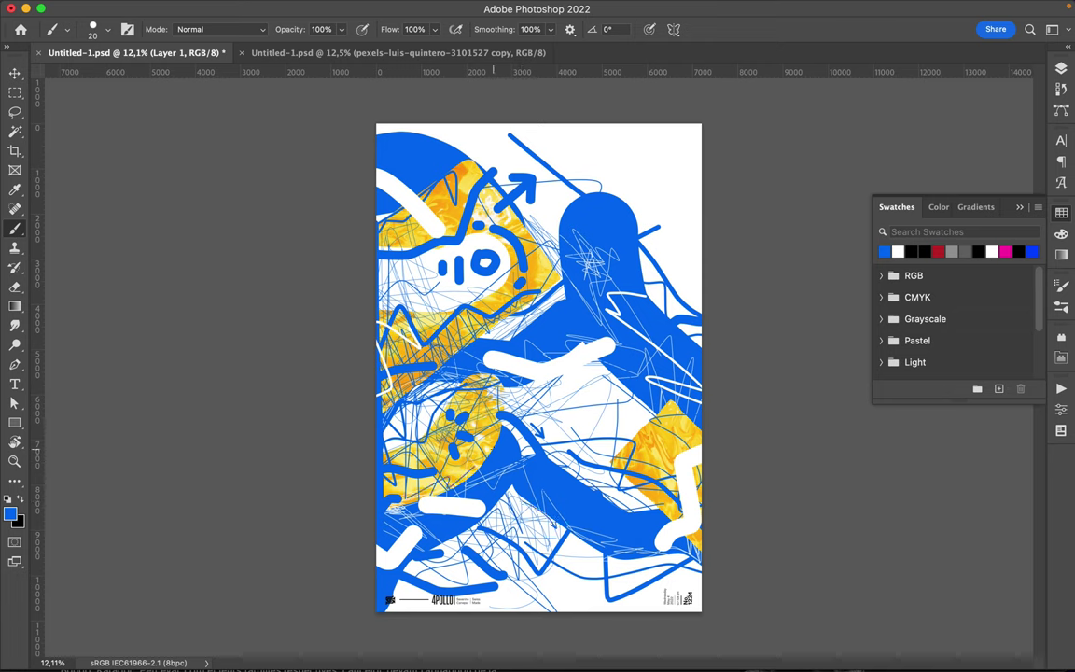
drag(545, 390, 416, 341)
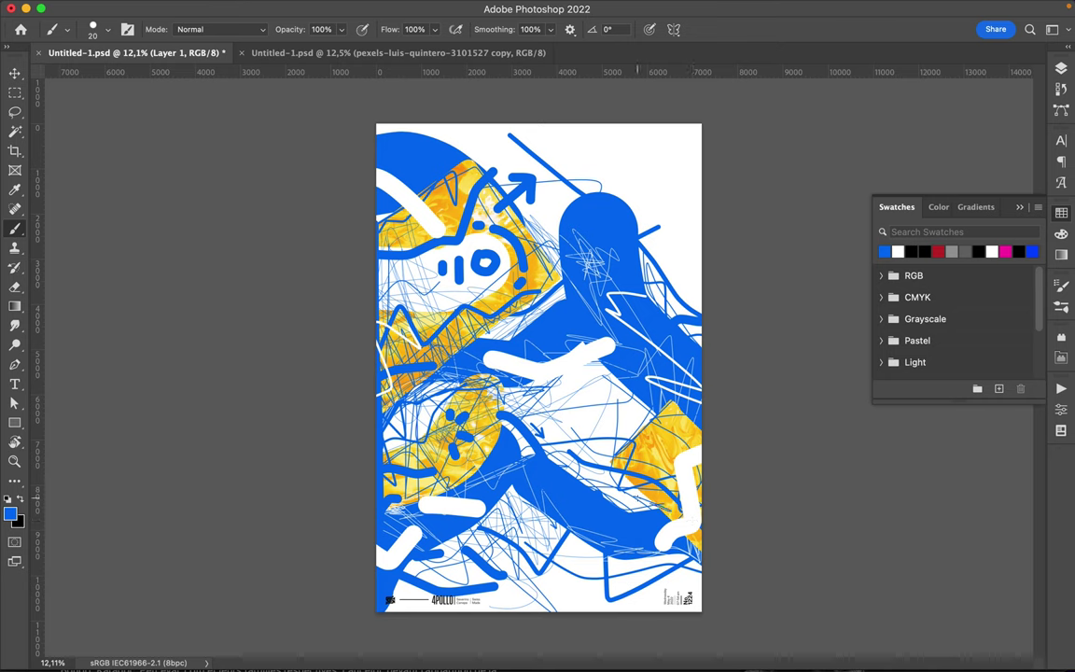
Lasso a piece of the upper yellow texture onto a new layer and drag it onto the lower blue shape.
key(v)
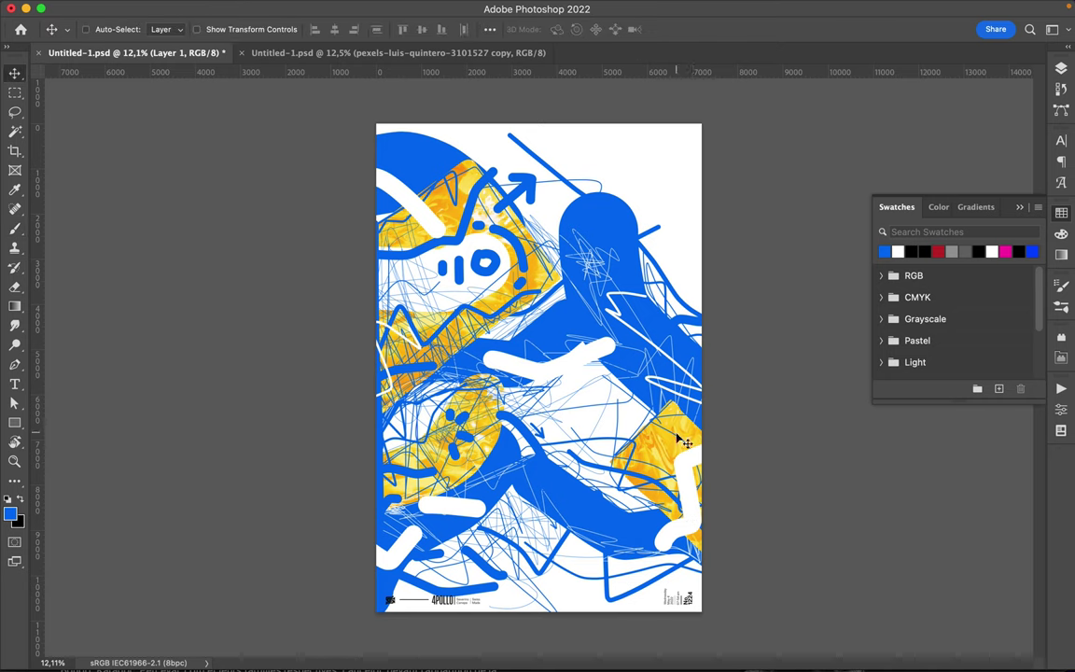
click(616, 398)
key(l)
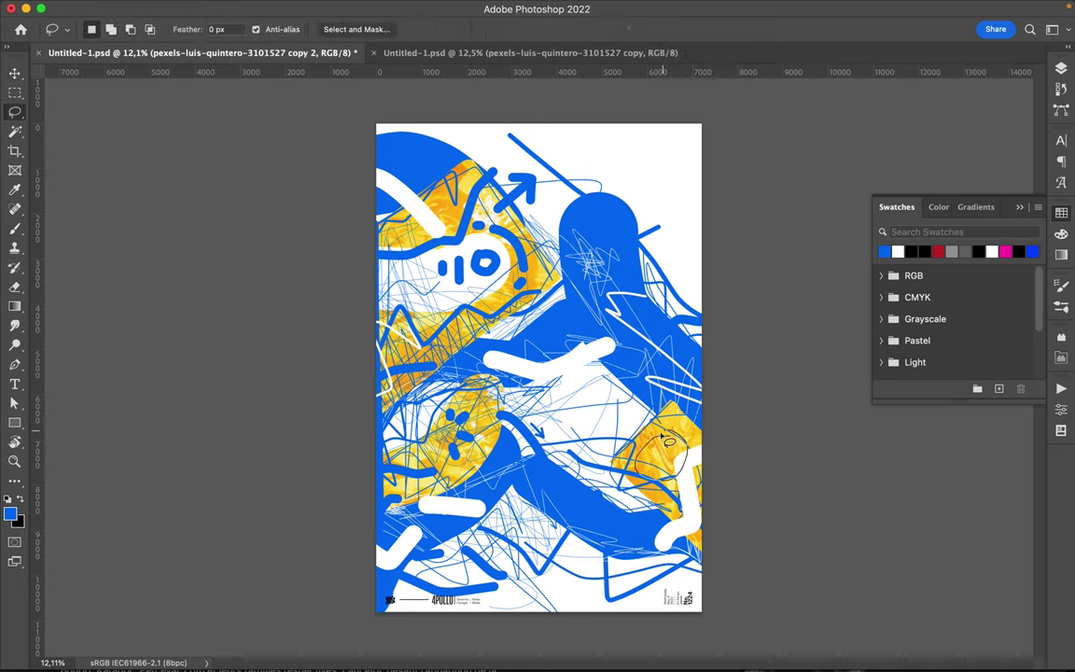
key(super+j)
key(v)
drag(656, 450, 560, 460)
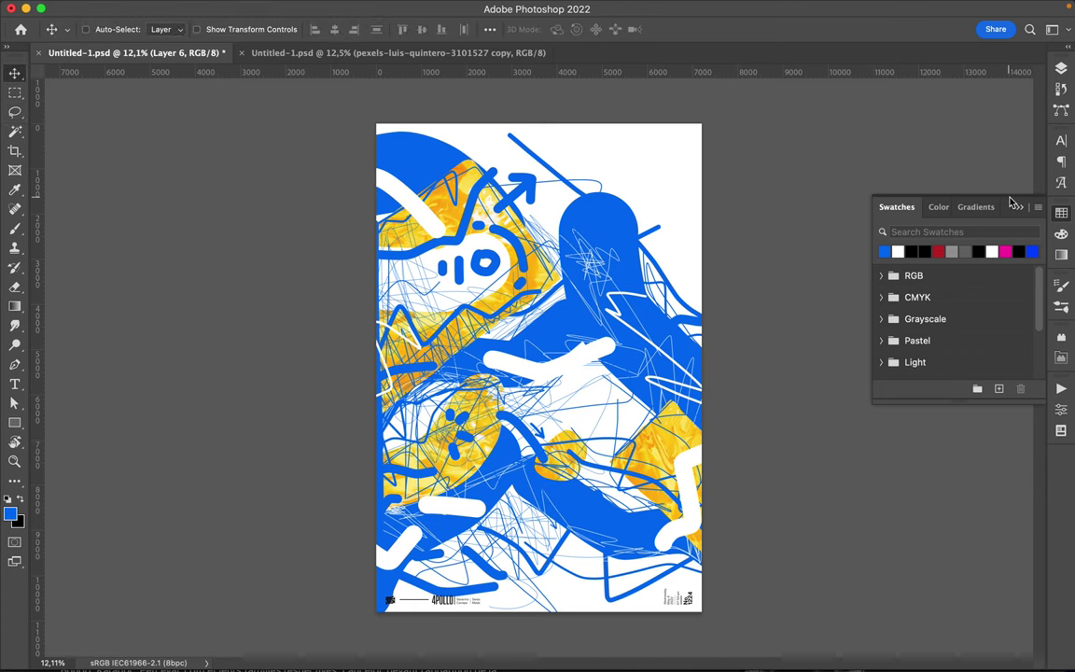
Move the yellow patch to the lower centre behind the strokes, then save the document.
click(1061, 68)
drag(946, 234, 933, 166)
mouse_move(513, 438)
mouse_down()
mouse_move(415, 439)
mouse_move(538, 526)
mouse_up()
drag(976, 174, 961, 317)
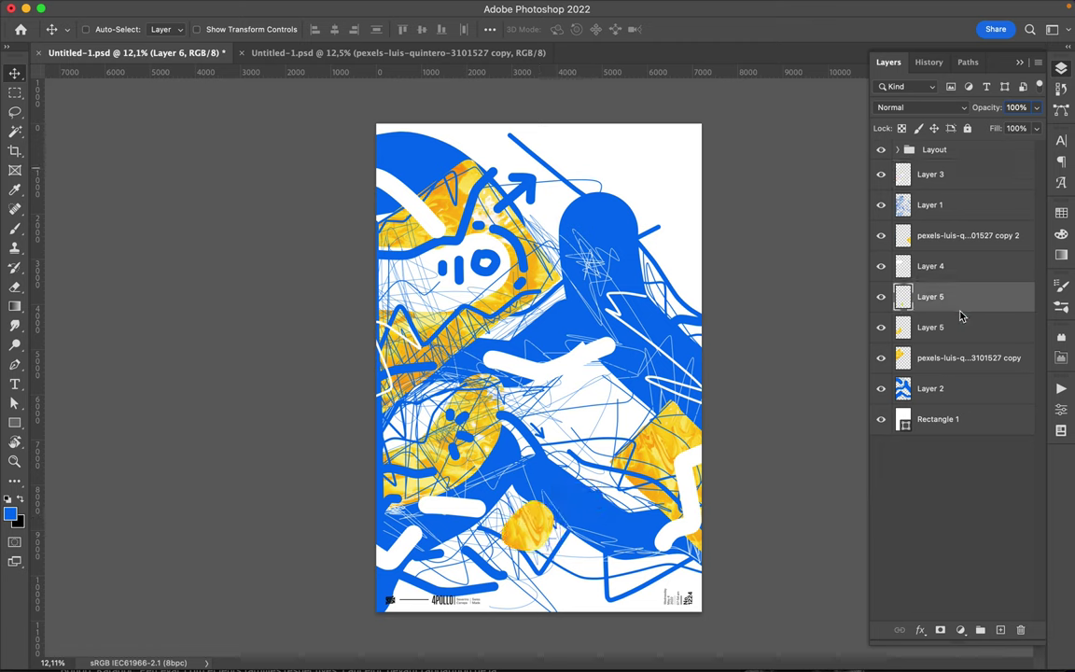
key(ctrl+s)
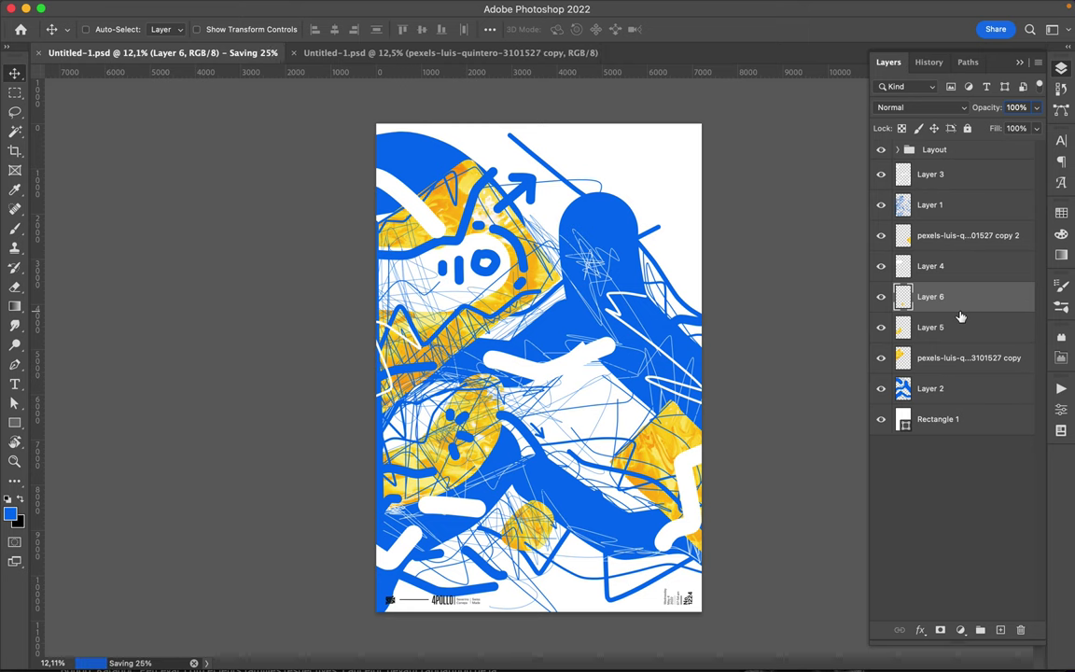
click(457, 647)
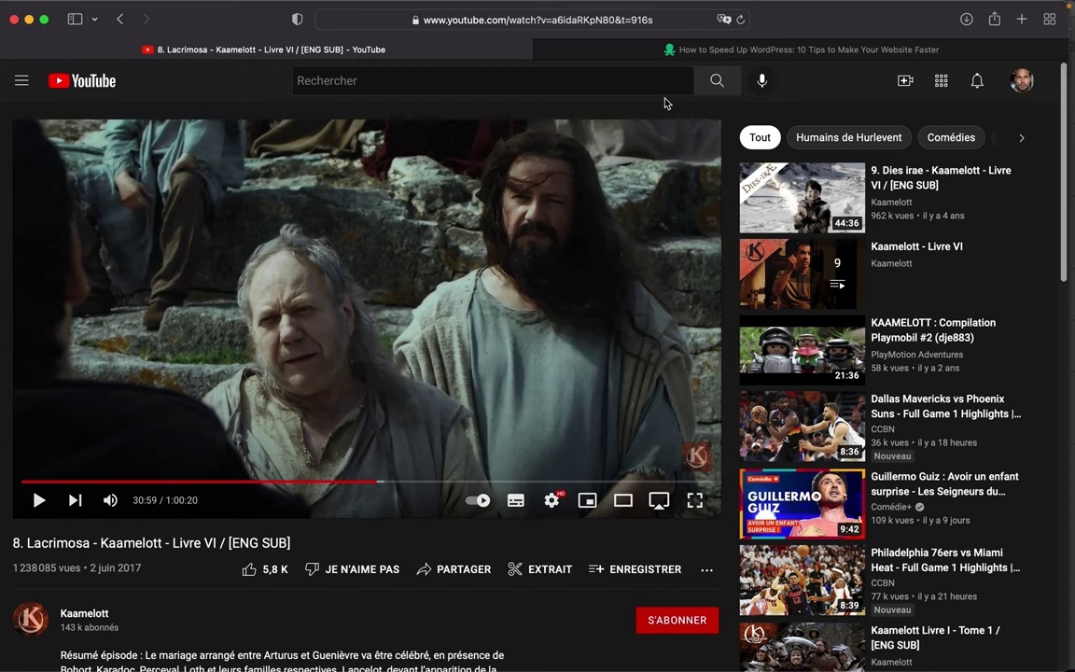
Return from the YouTube page to Photoshop via its Dock icon.
click(457, 648)
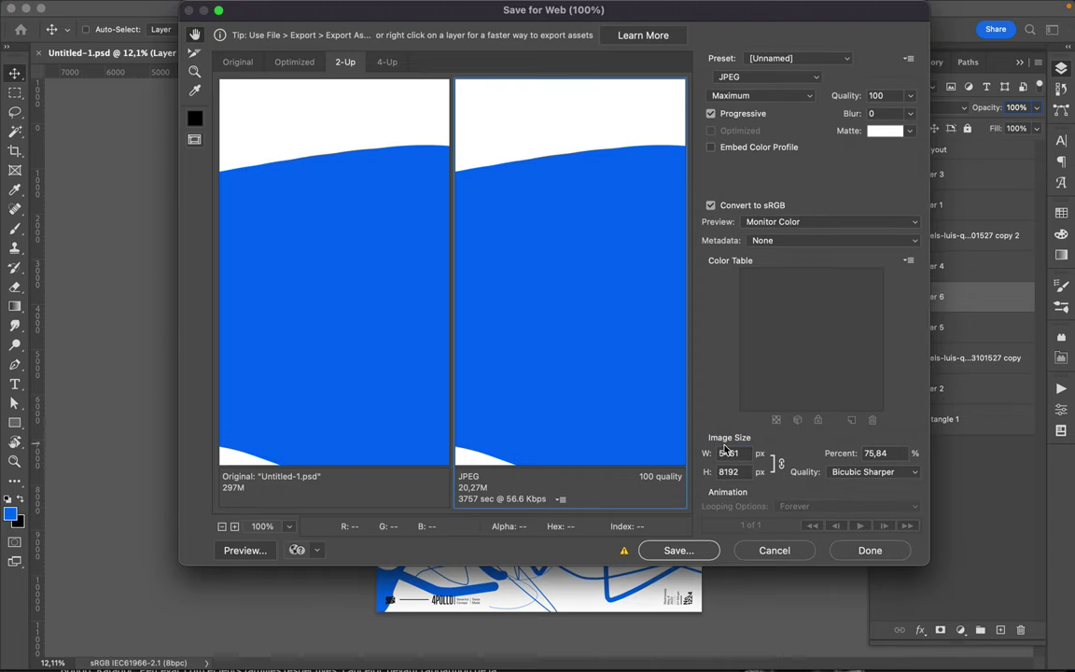
Export the poster as a quality-100 JPEG, 1000 px wide, named Poster-1224-Scribble.
click(730, 454)
text(1000)
key(Tab)
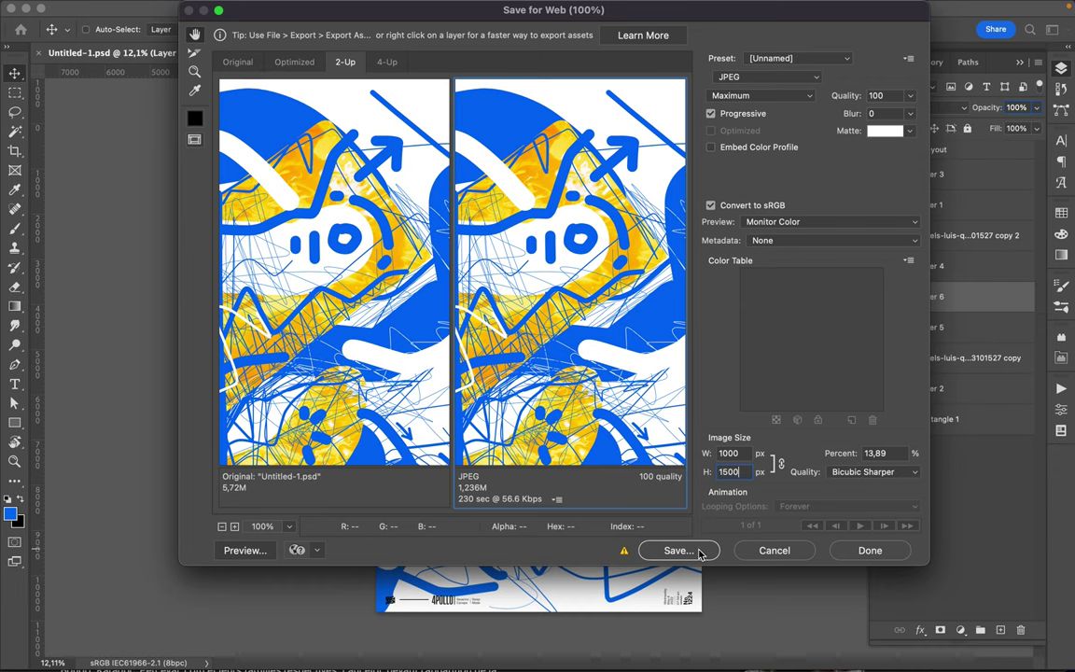
click(699, 554)
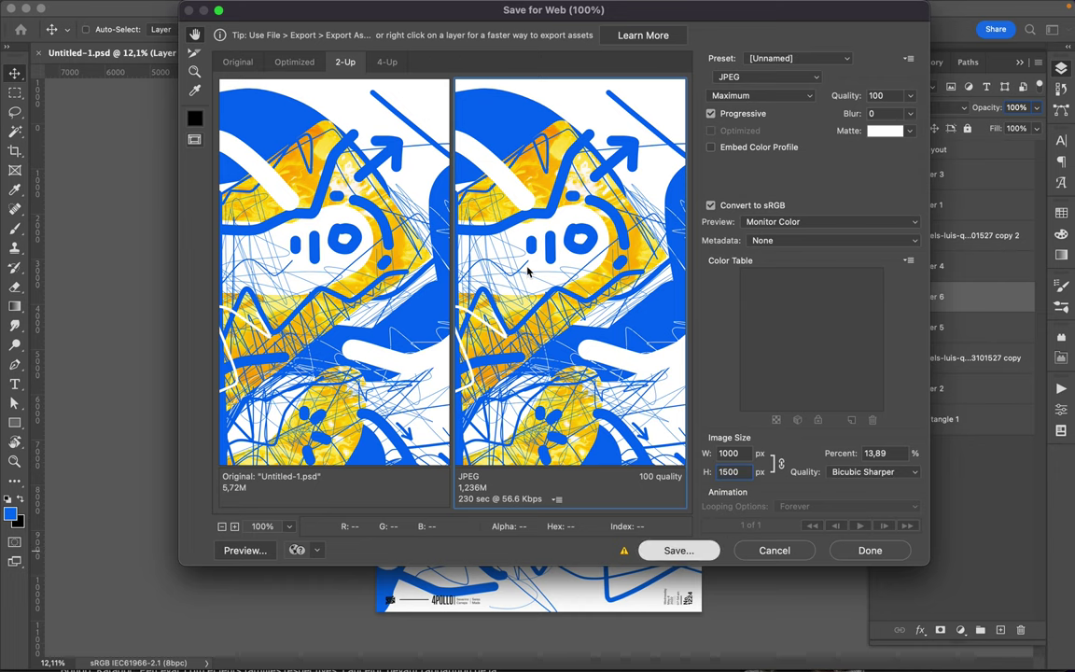
text(Poster-1224-Scribble)
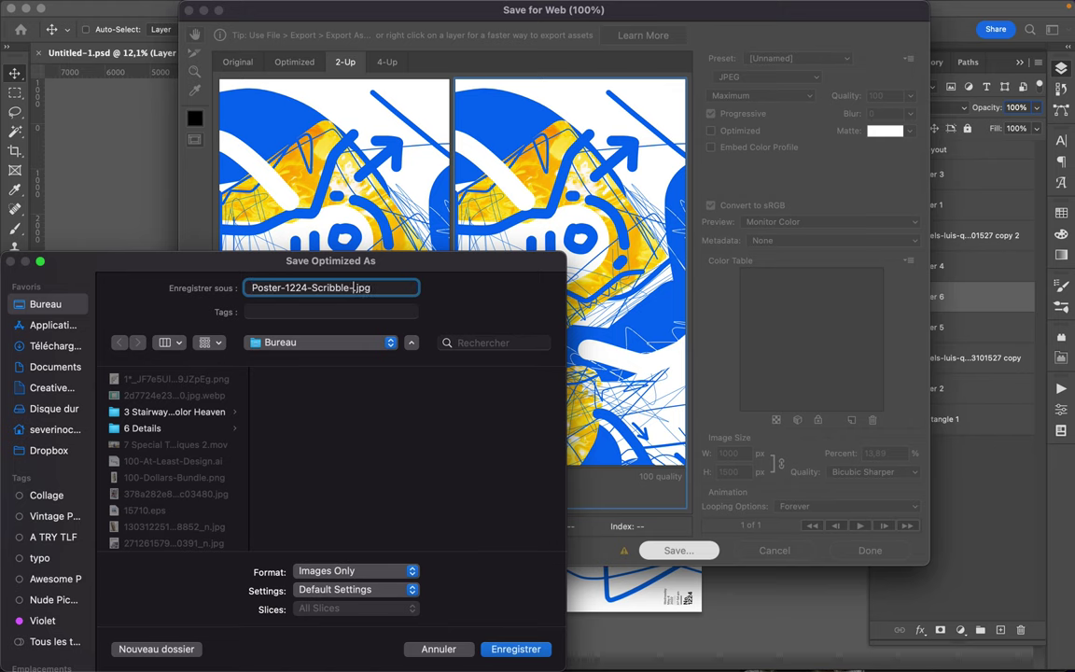